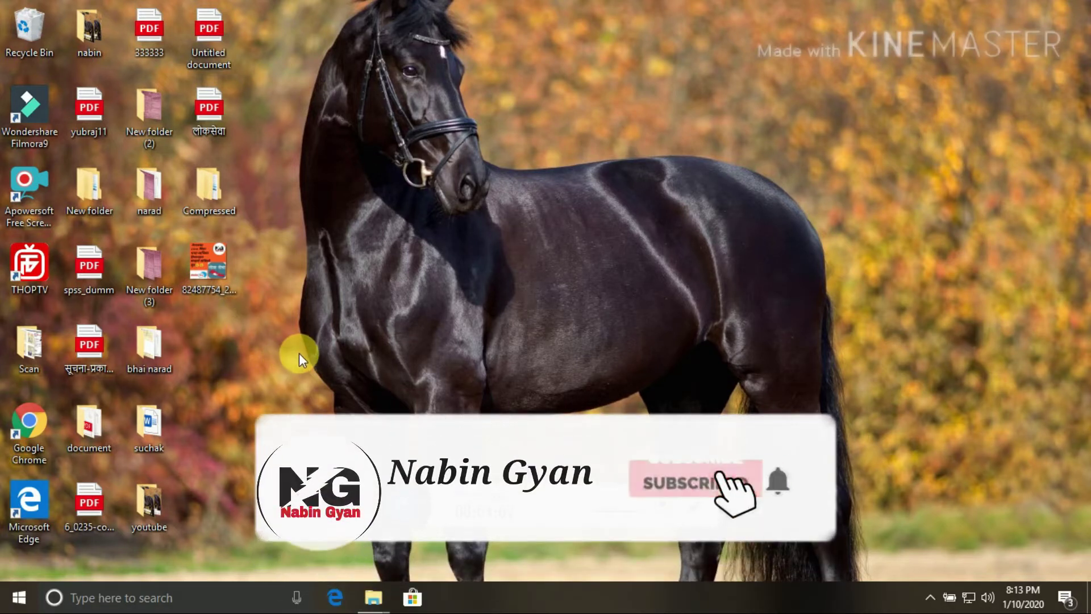
Search Google in Chrome for "bit.ly windows10txt" and open the msguides "Code Aktivasi Windows 10" result.
{"action": "double_click", "coordinate": [18, 433]}
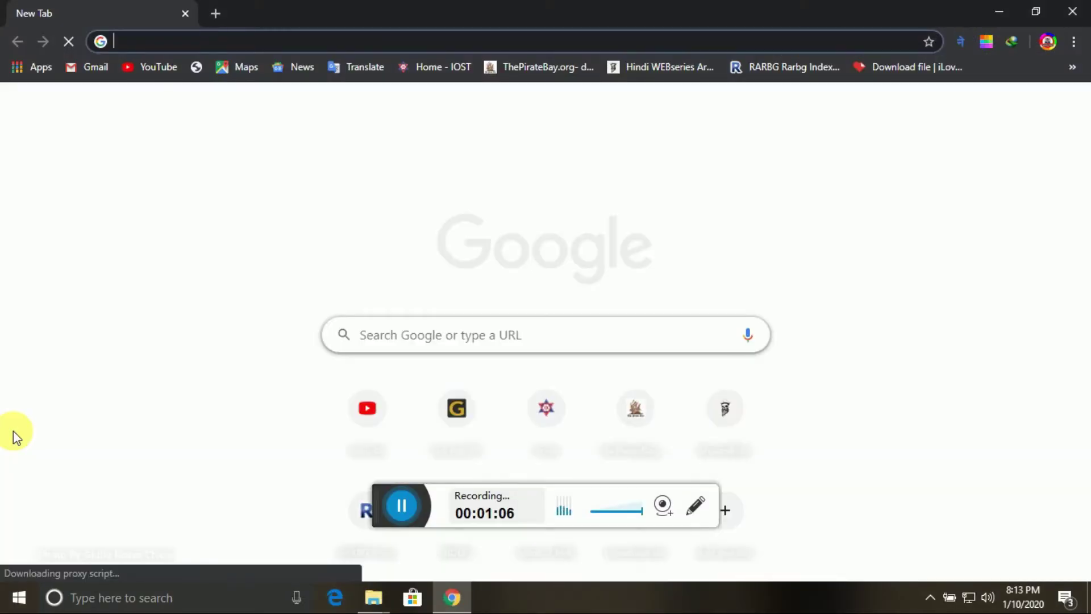
{"action": "left_click", "coordinate": [431, 346]}
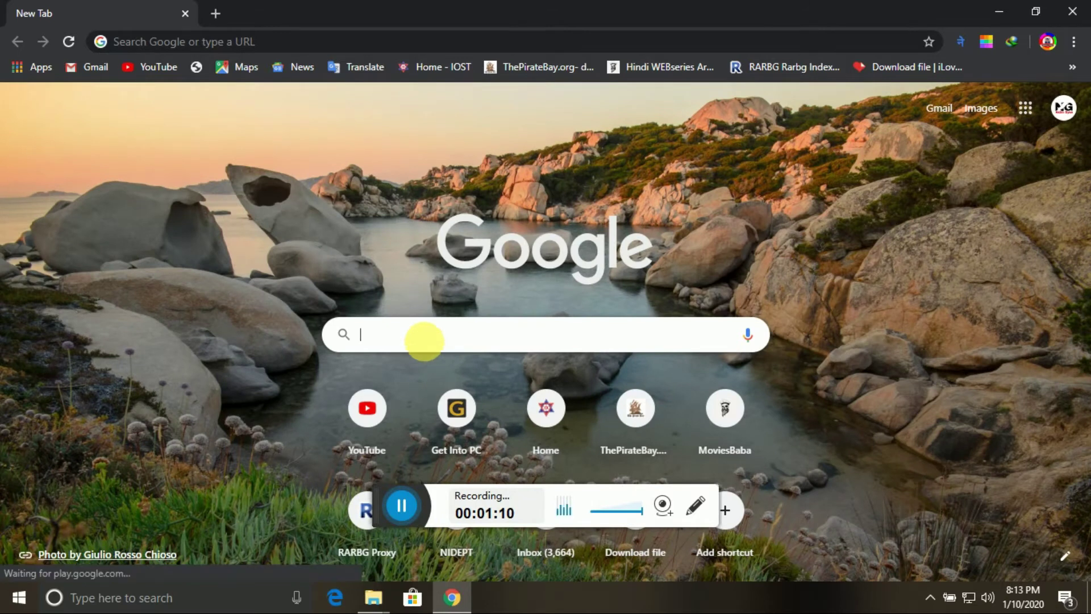
{"action": "type", "text": "bi"}
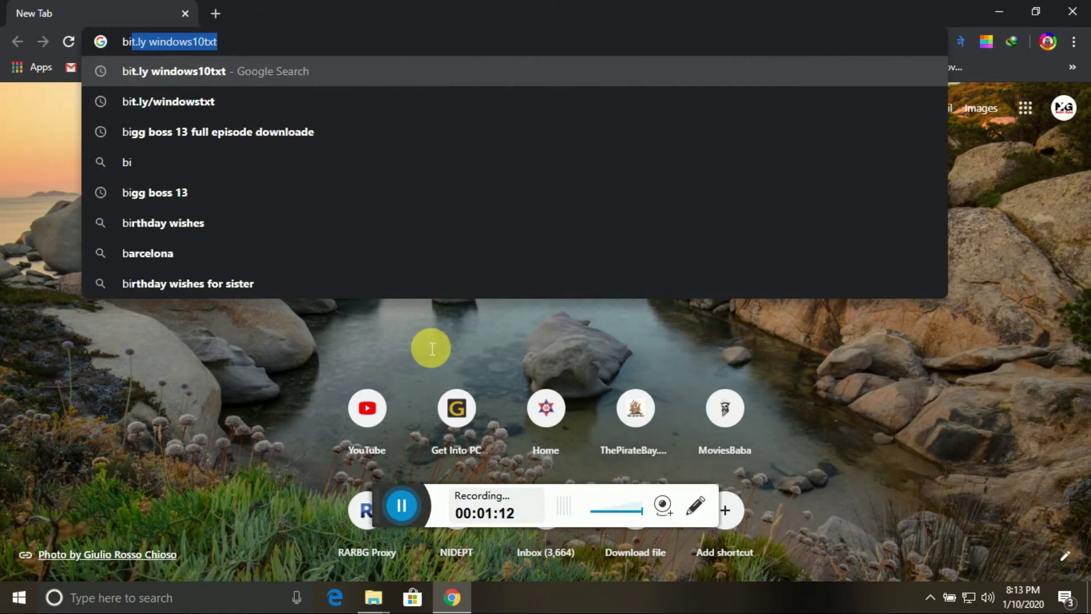
{"action": "type", "text": "t"}
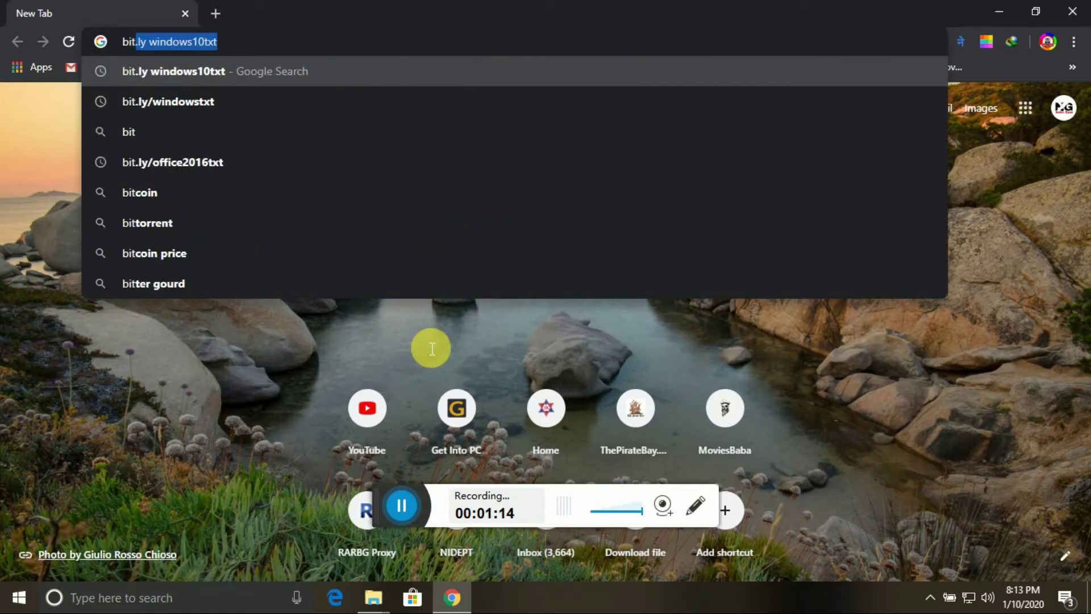
{"action": "type", "text": ".ly"}
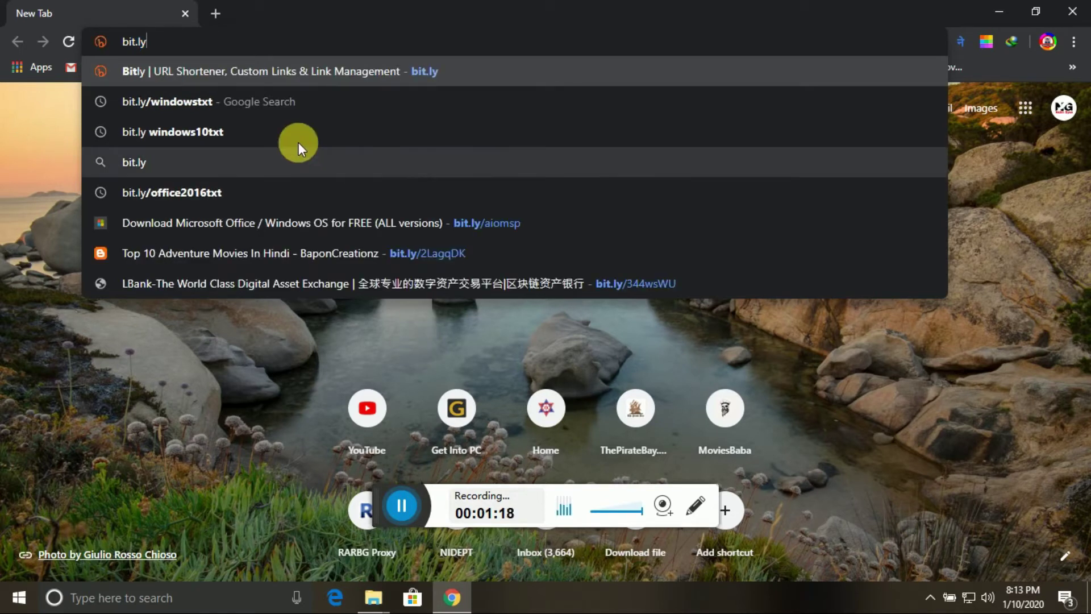
{"action": "left_click", "coordinate": [212, 130]}
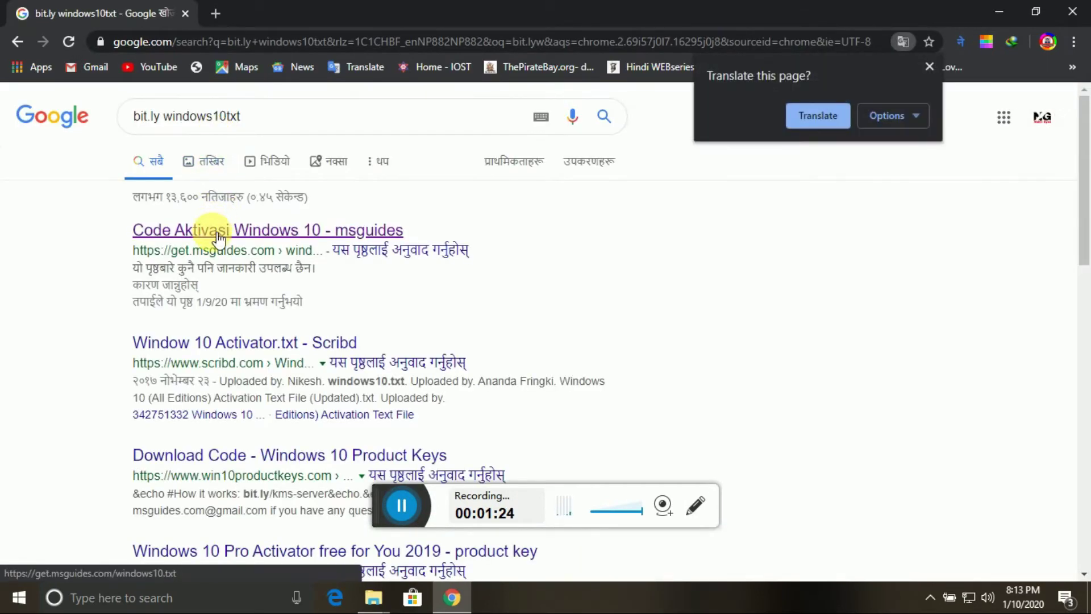
{"action": "left_click", "coordinate": [217, 234]}
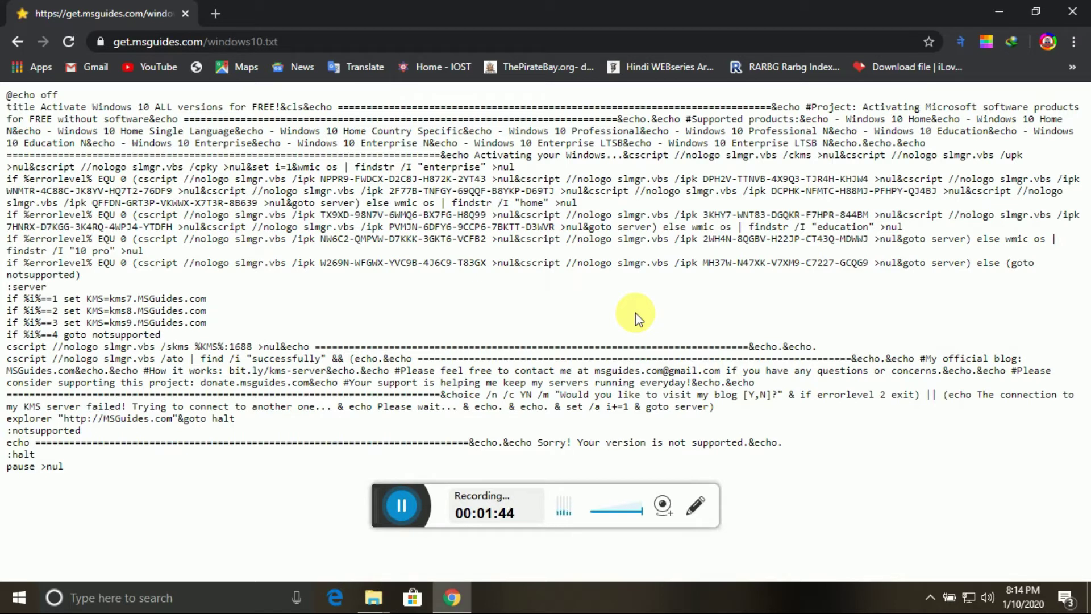
{"action": "left_click", "coordinate": [998, 12]}
Switch to Windows Security and turn off Real-time protection in the Virus & threat protection settings.
{"action": "left_click", "coordinate": [932, 598]}
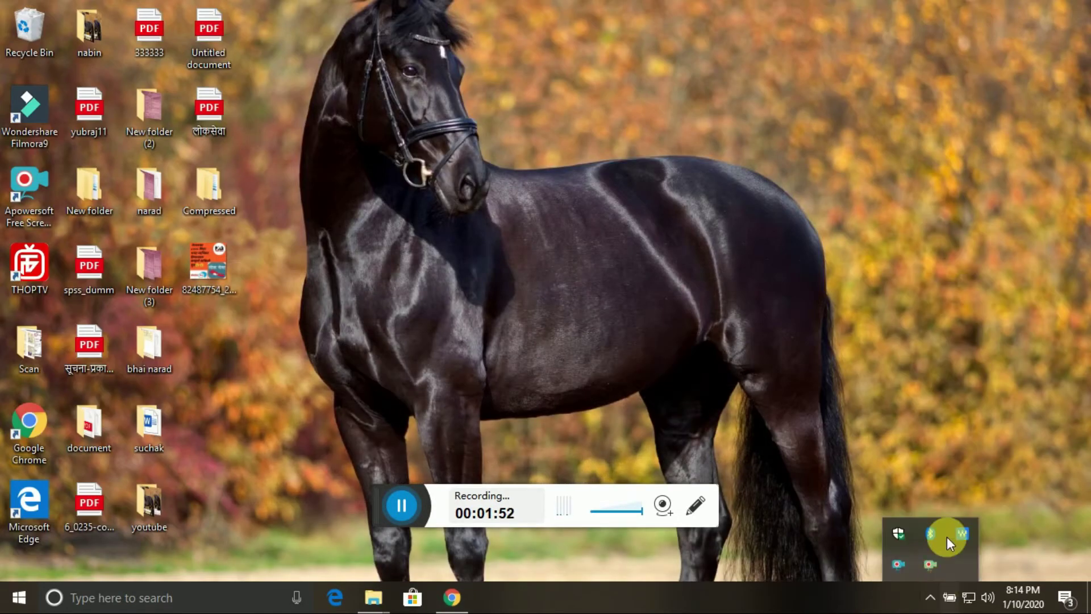
{"action": "left_click", "coordinate": [898, 541]}
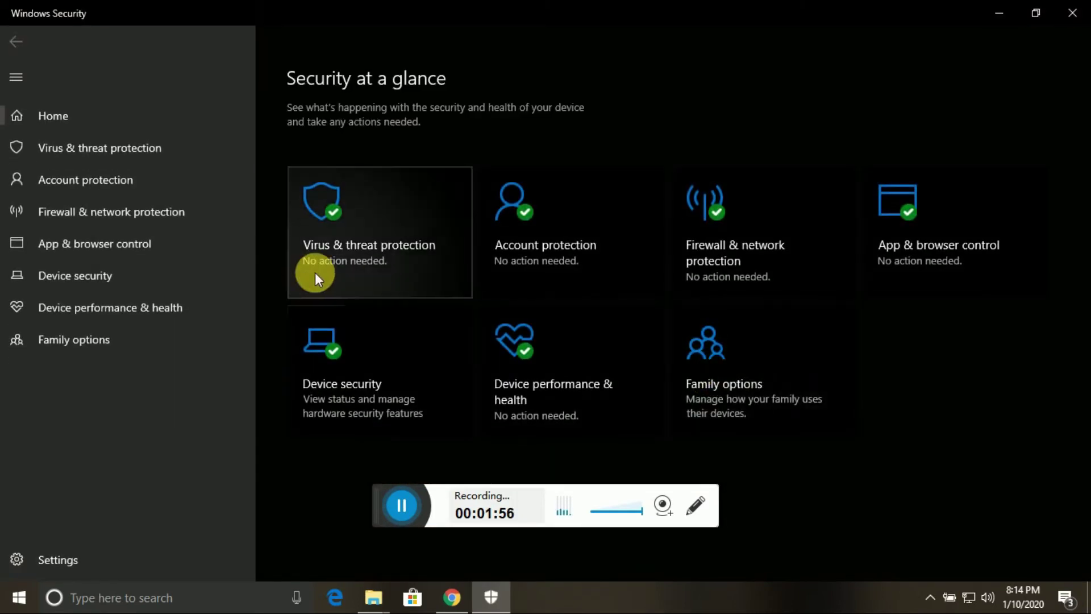
{"action": "left_click", "coordinate": [315, 271]}
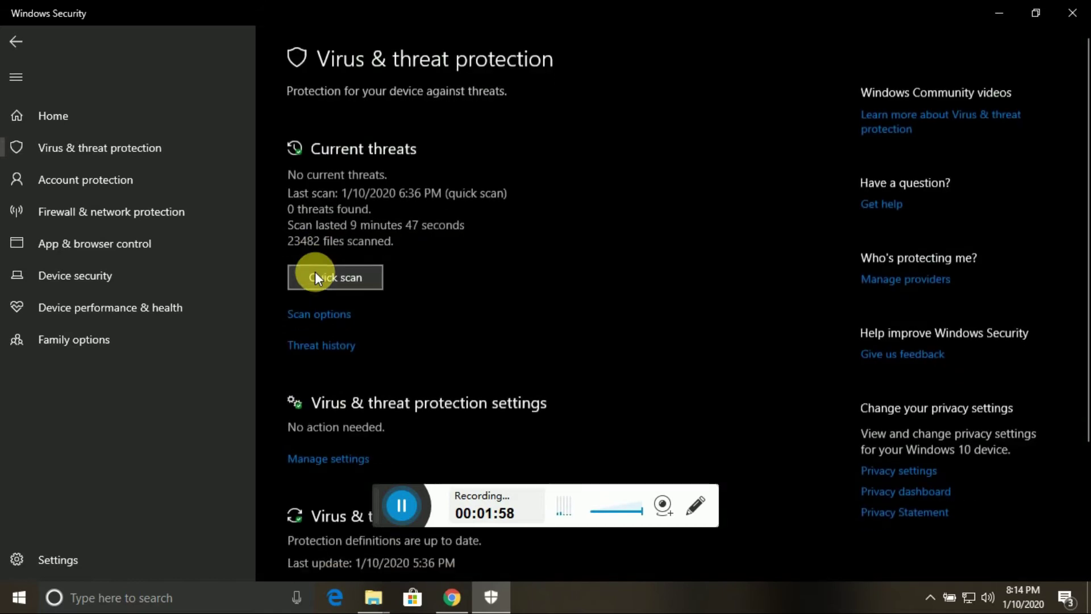
{"action": "scroll", "coordinate": [330, 418], "scroll_direction": "down", "scroll_amount": 1}
{"action": "left_click", "coordinate": [329, 375]}
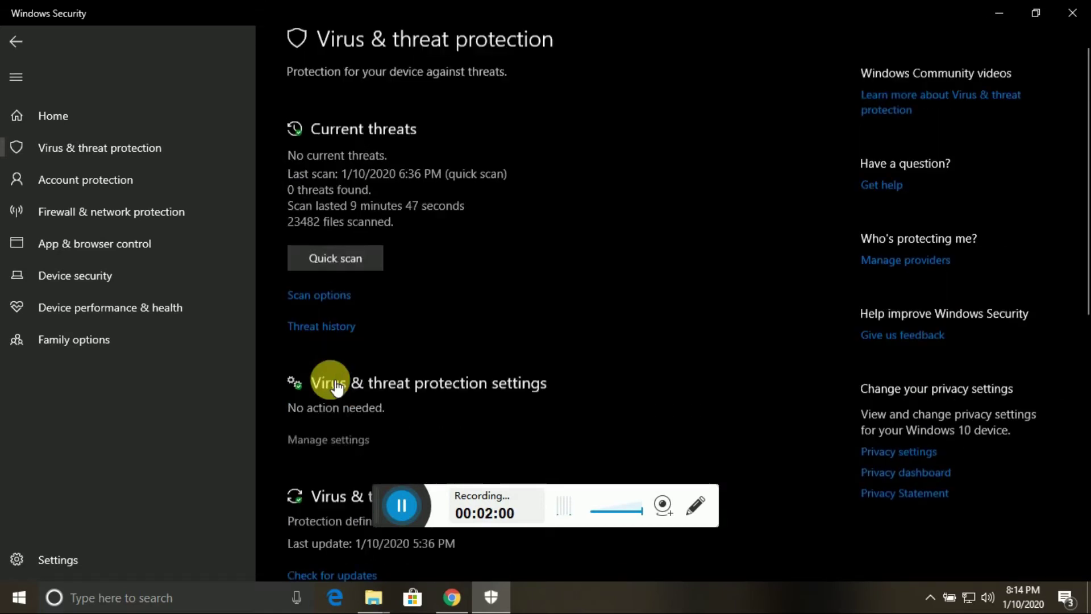
{"action": "left_click", "coordinate": [315, 260]}
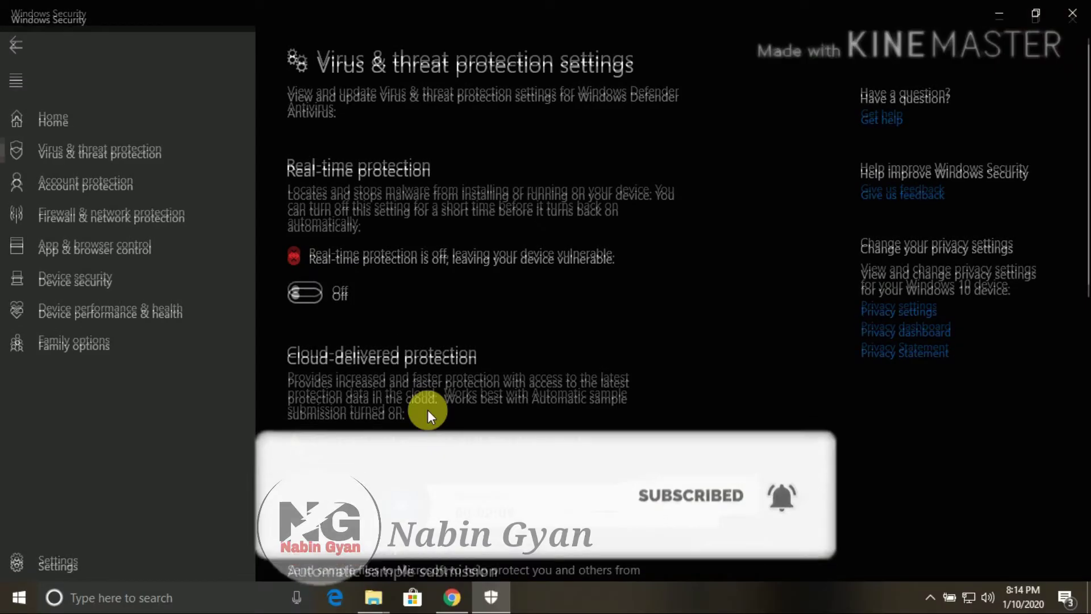
Turn off Automatic sample submission, look over the remaining Virus & threat protection options and minimize Windows Security.
{"action": "scroll", "coordinate": [398, 438], "scroll_direction": "down", "scroll_amount": 3}
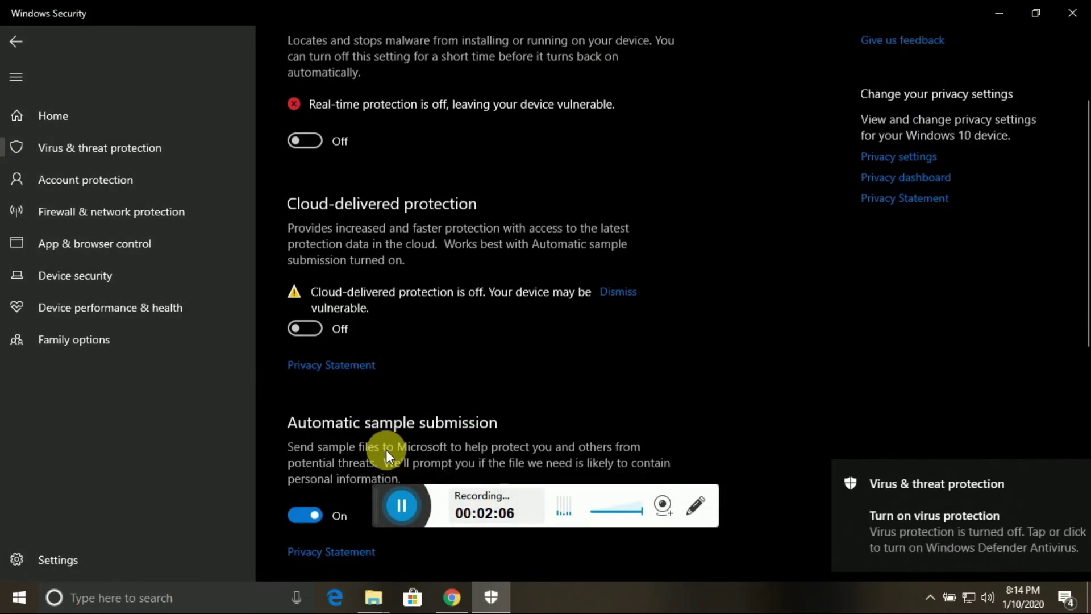
{"action": "left_click", "coordinate": [312, 496]}
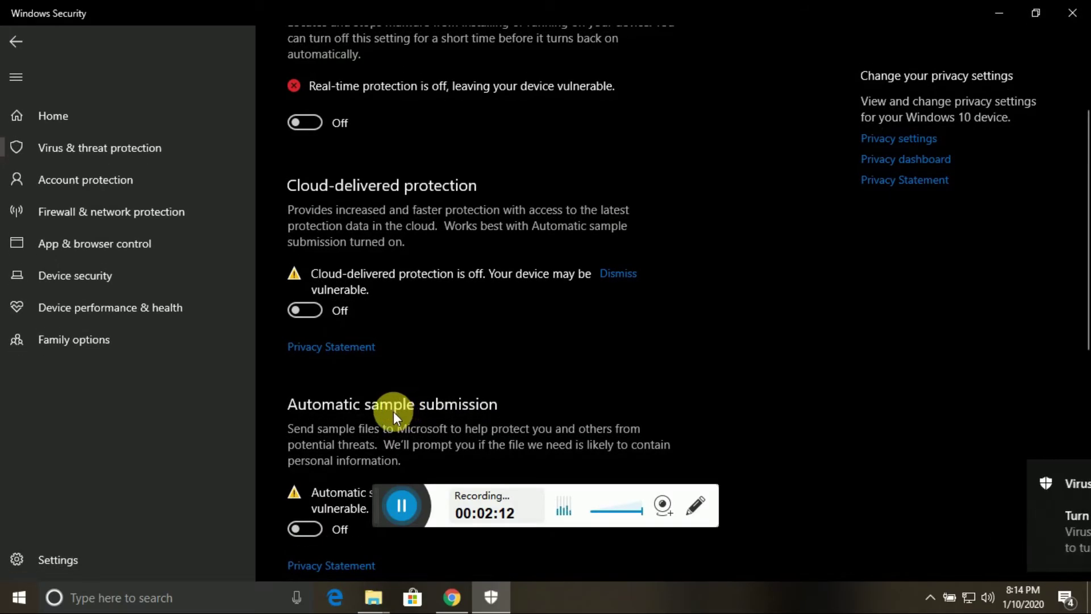
{"action": "scroll", "coordinate": [396, 411], "scroll_direction": "down", "scroll_amount": 7}
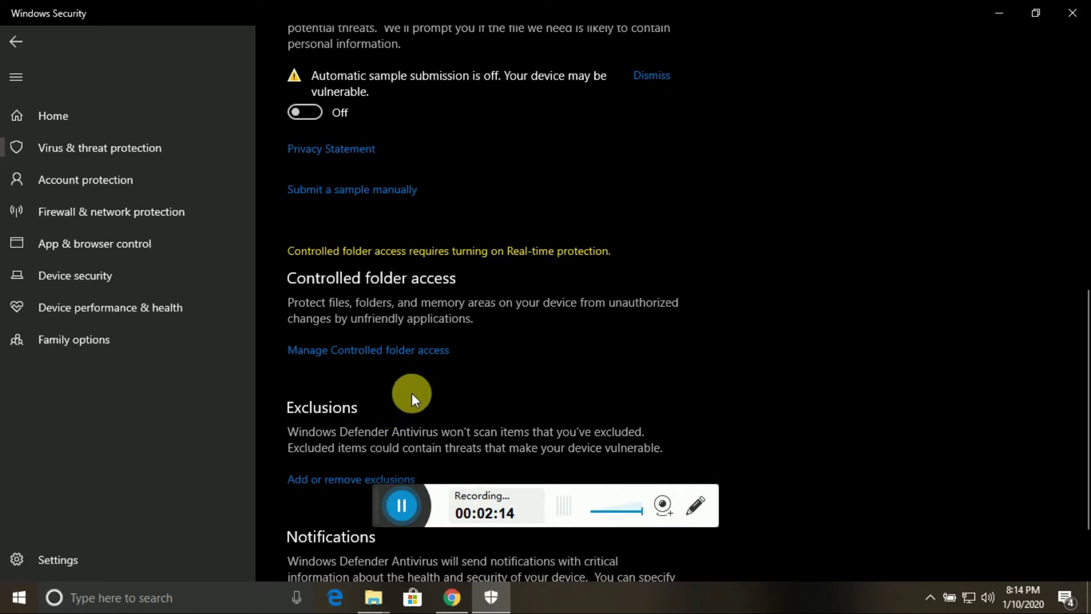
{"action": "left_click", "coordinate": [17, 34]}
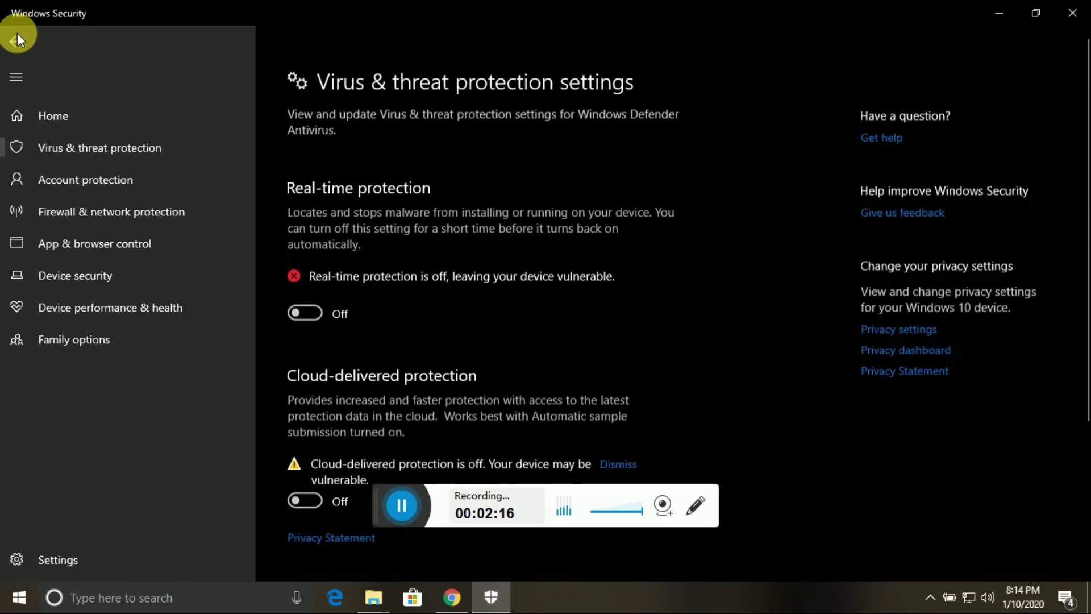
{"action": "scroll", "coordinate": [406, 390], "scroll_direction": "down", "scroll_amount": 4}
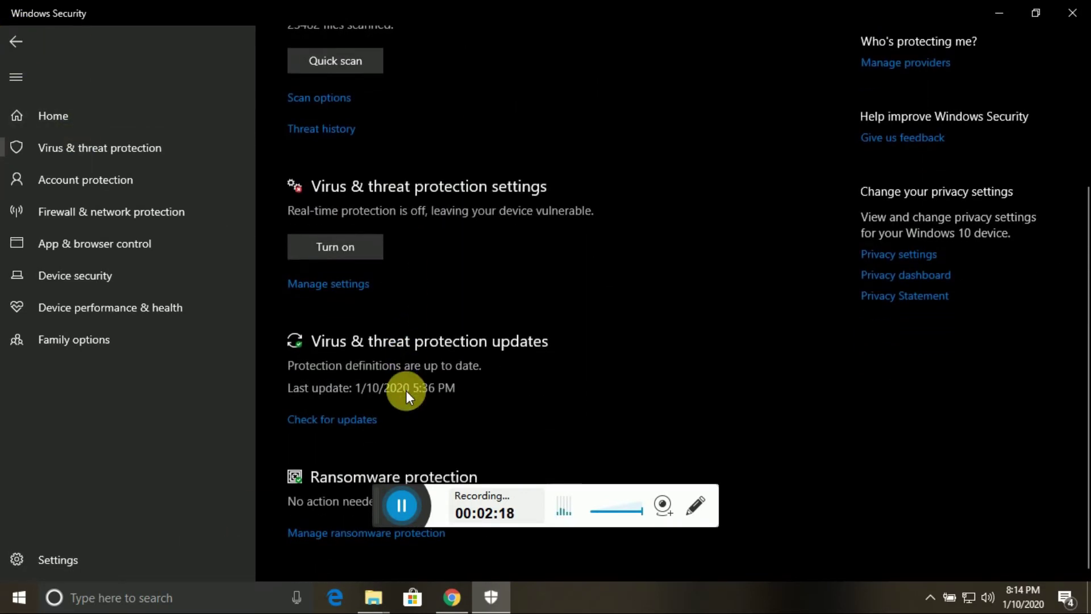
{"action": "left_click", "coordinate": [1000, 14]}
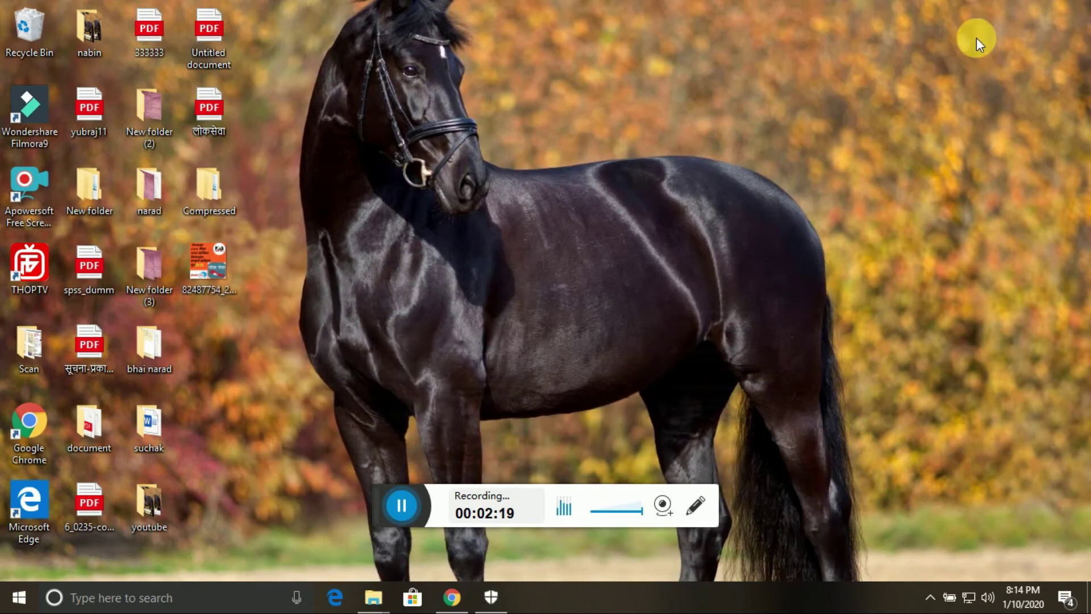
Search Windows for Control Panel and open the Windows Defender Firewall on/off settings under System and Security.
{"action": "left_click", "coordinate": [121, 598]}
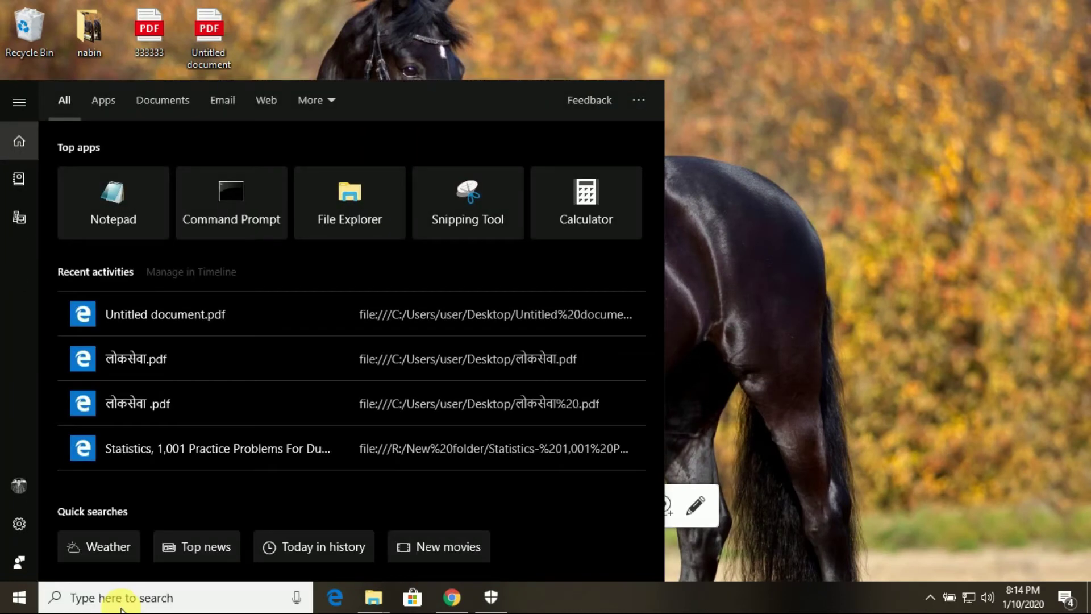
{"action": "type", "text": "cont"}
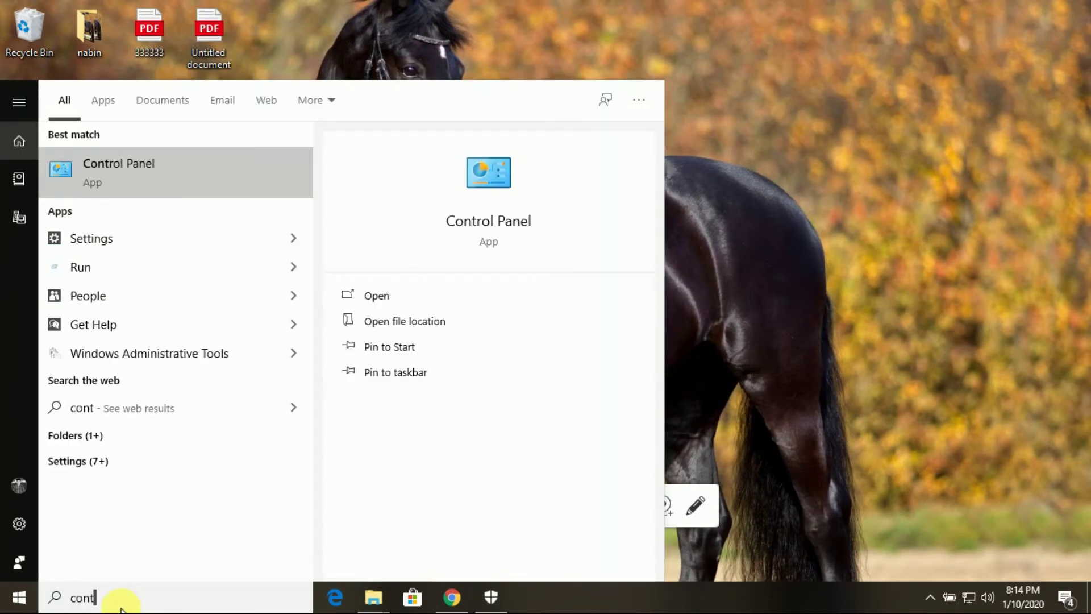
{"action": "left_click", "coordinate": [128, 170]}
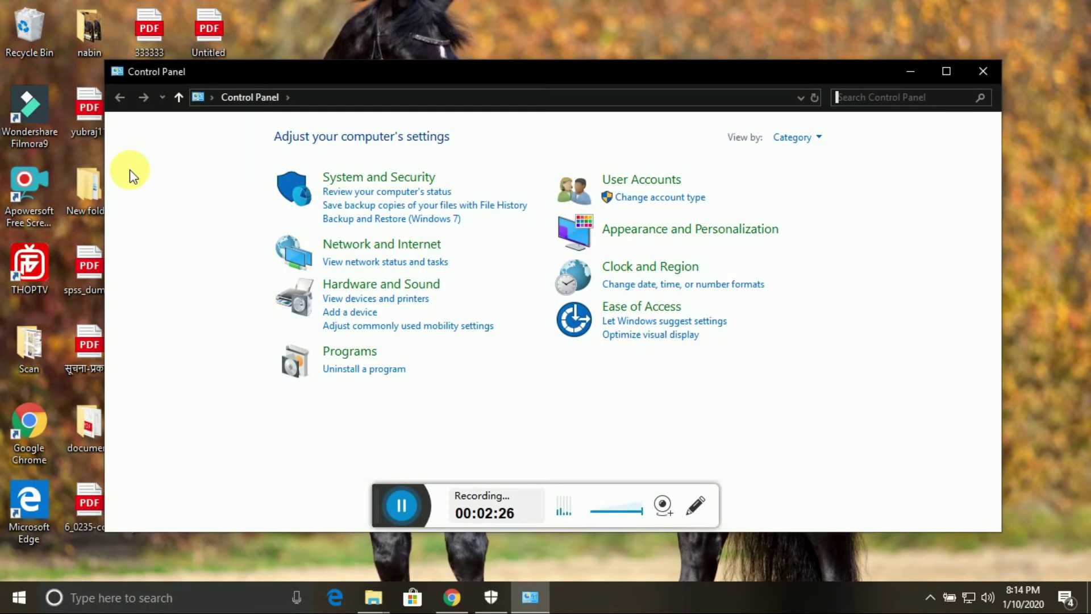
{"action": "left_click", "coordinate": [384, 191]}
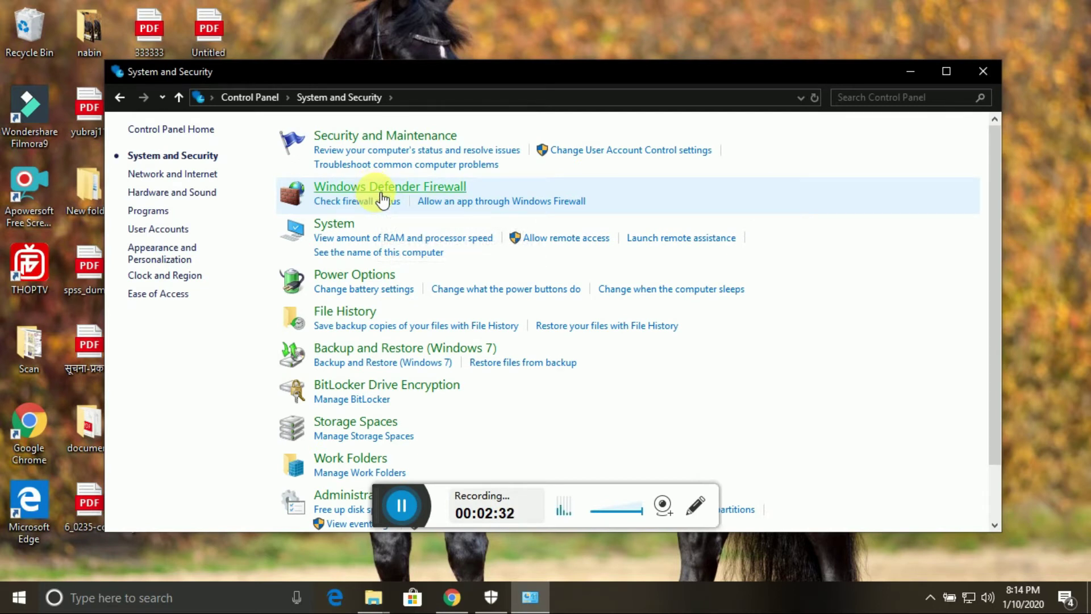
{"action": "left_click", "coordinate": [382, 199]}
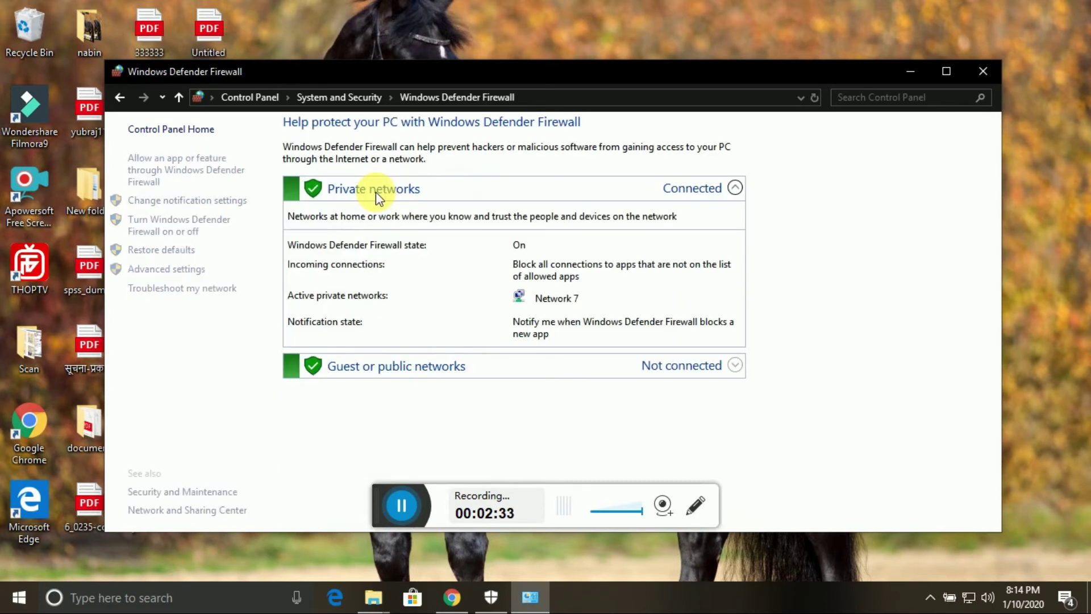
{"action": "left_click", "coordinate": [187, 224]}
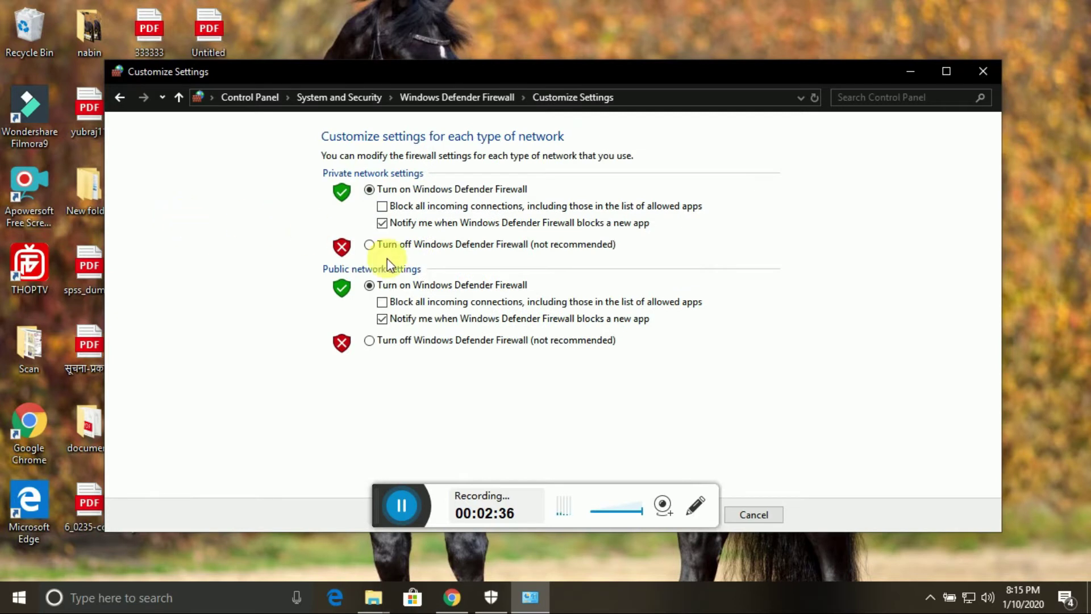
Turn off Windows Defender Firewall for both private and public networks, apply the change and minimize the window.
{"action": "left_click", "coordinate": [369, 245]}
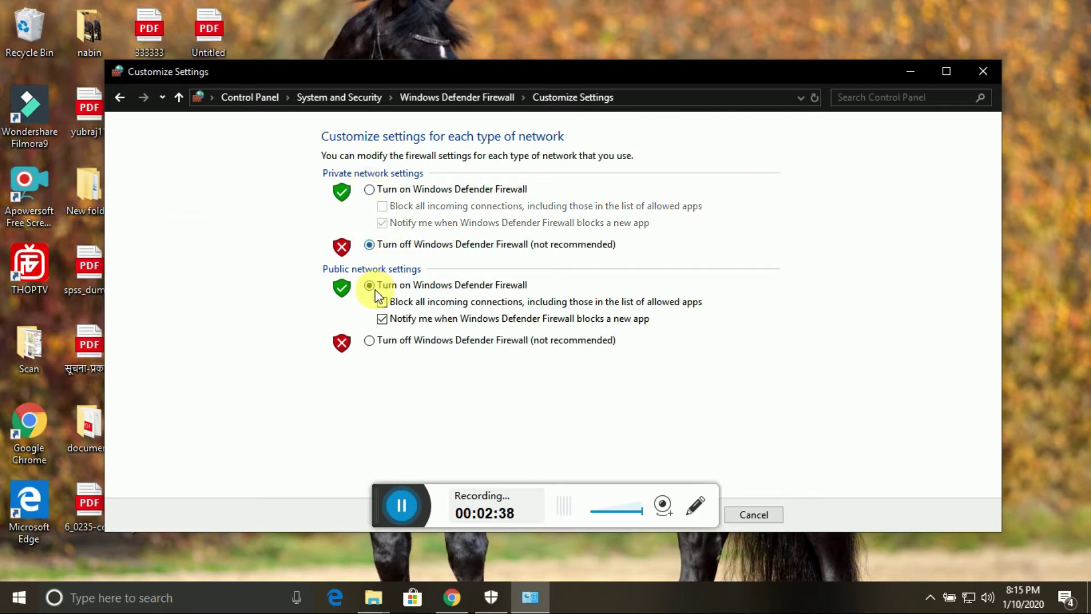
{"action": "left_click", "coordinate": [369, 340]}
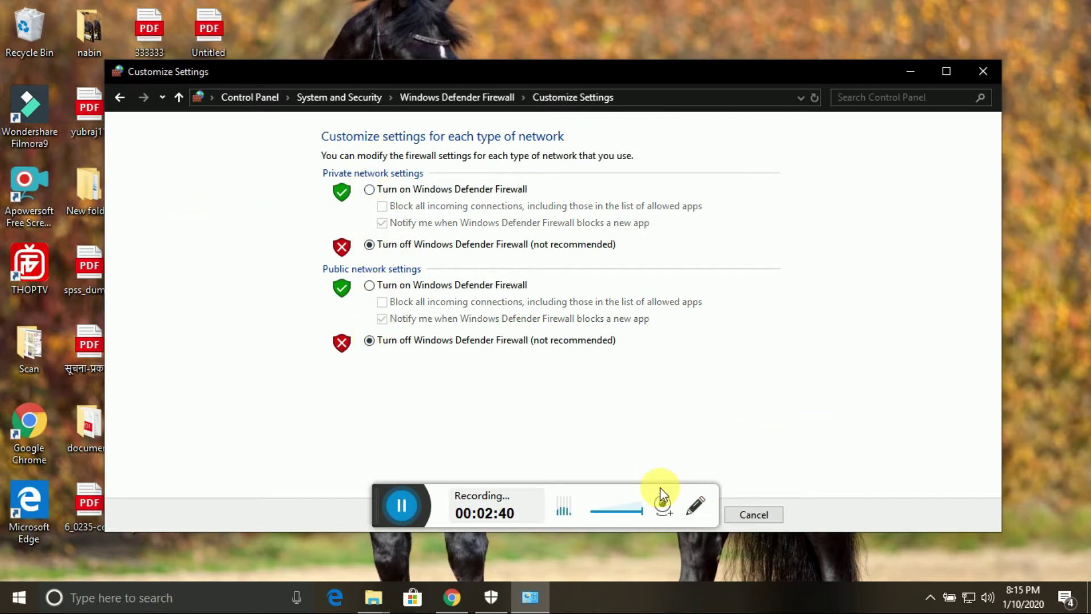
{"action": "left_click", "coordinate": [606, 494]}
{"action": "left_click", "coordinate": [811, 71]}
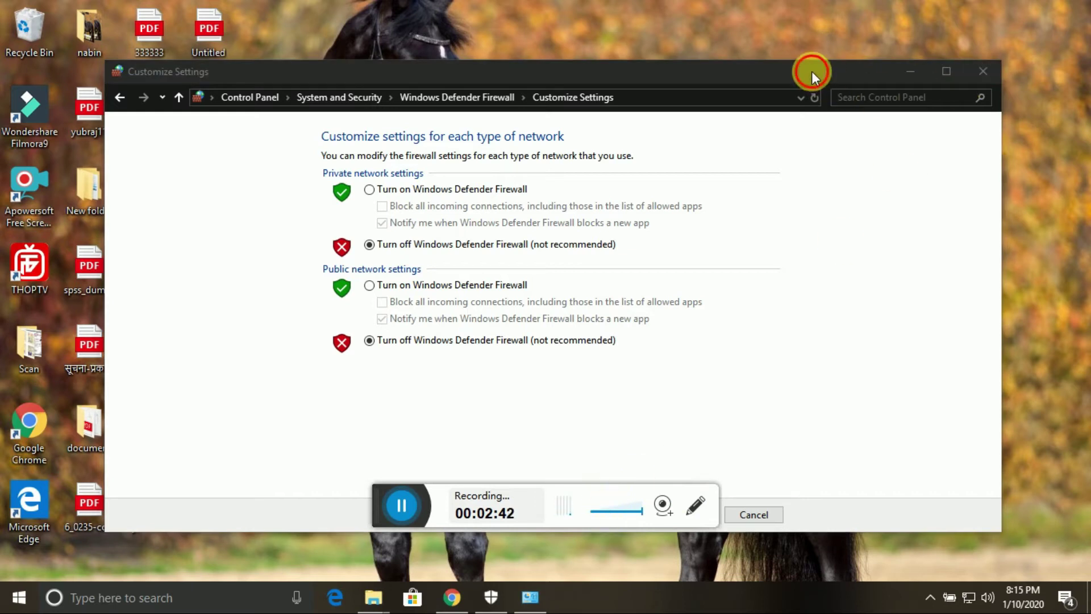
{"action": "left_click_drag", "start_coordinate": [812, 70], "coordinate": [807, 11]}
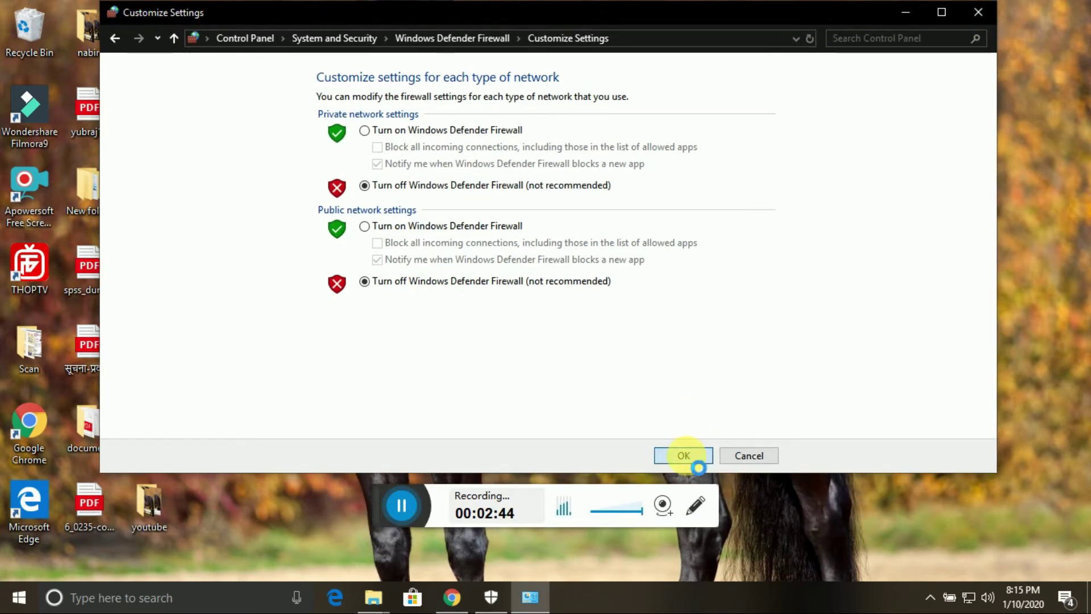
{"action": "left_click", "coordinate": [684, 456]}
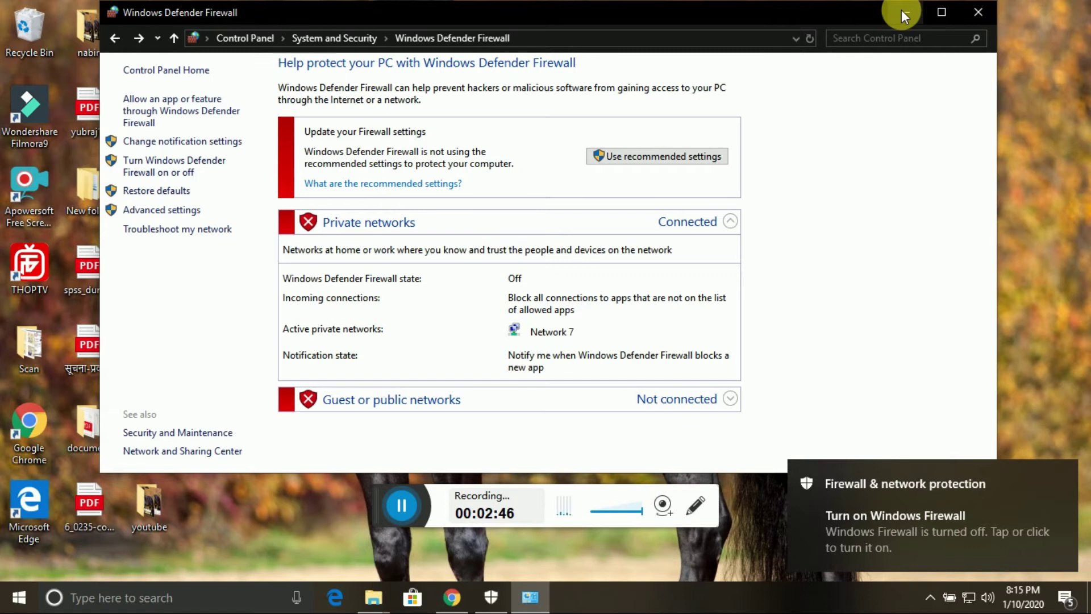
{"action": "left_click", "coordinate": [902, 12]}
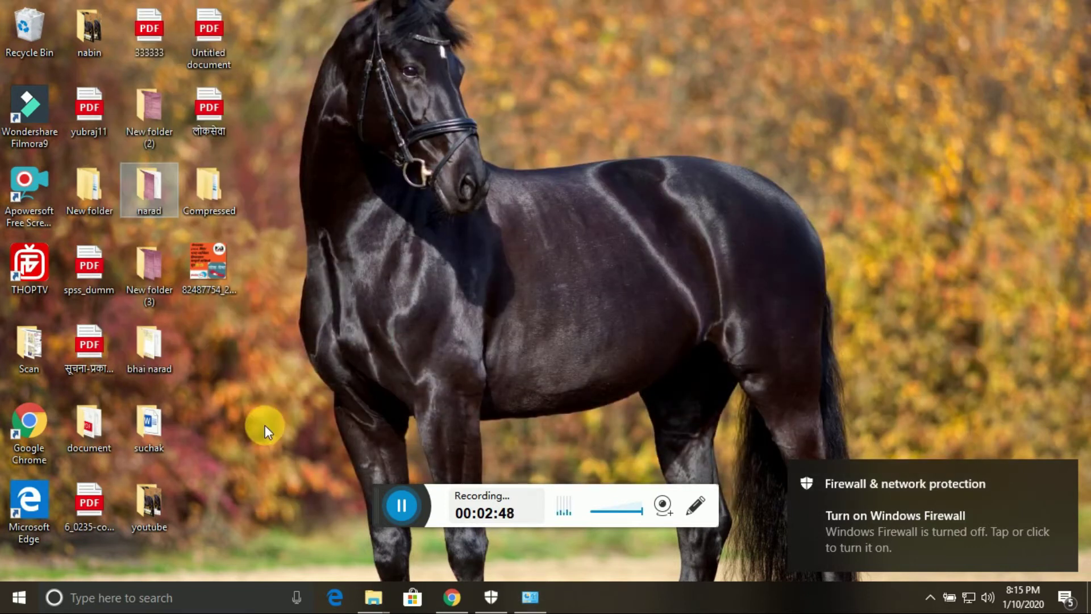
Switch back to Chrome, copy the entire script text of the windows10.txt page and minimize the browser.
{"action": "left_click", "coordinate": [453, 597]}
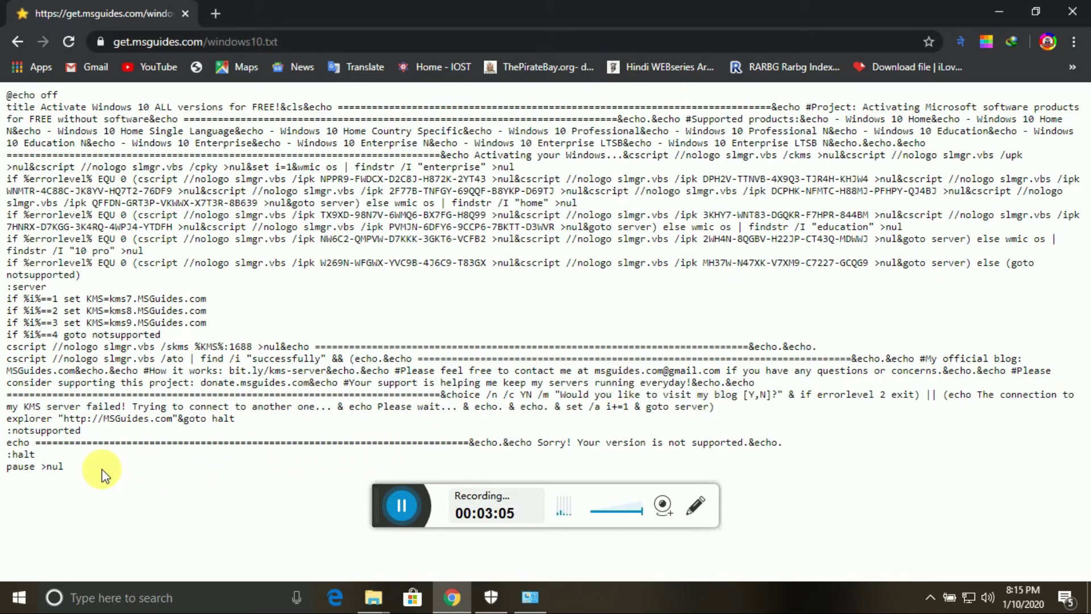
{"action": "key", "text": "ctrl+a"}
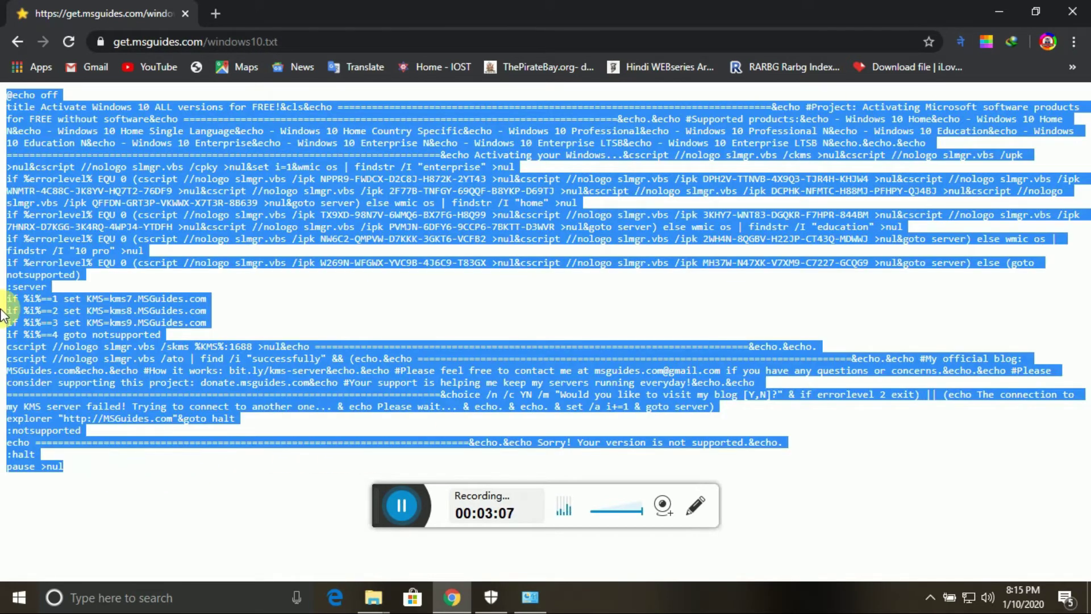
{"action": "right_click", "coordinate": [86, 212]}
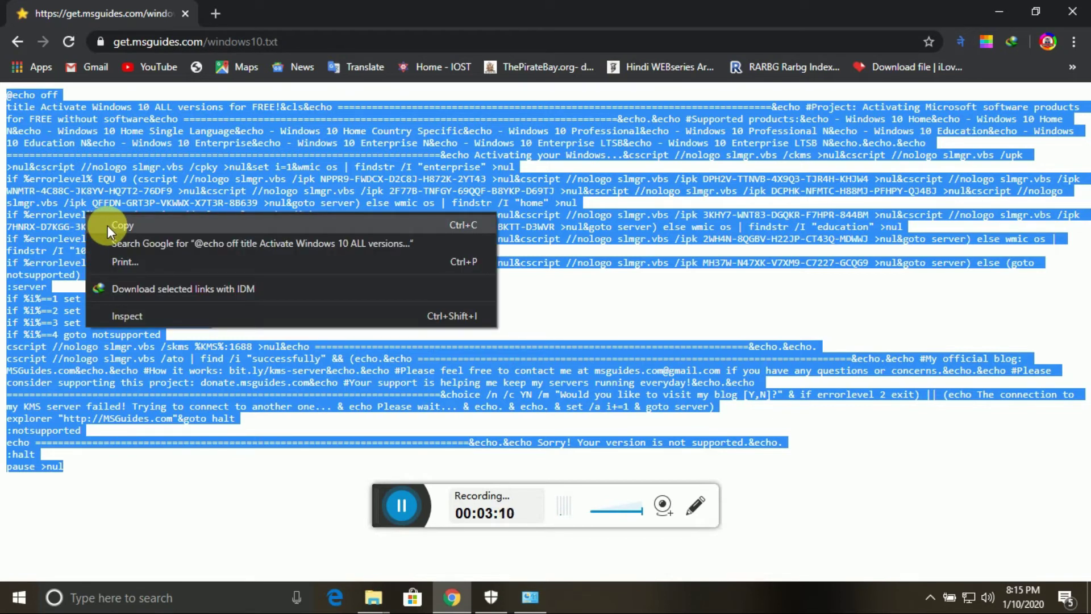
{"action": "left_click", "coordinate": [126, 225]}
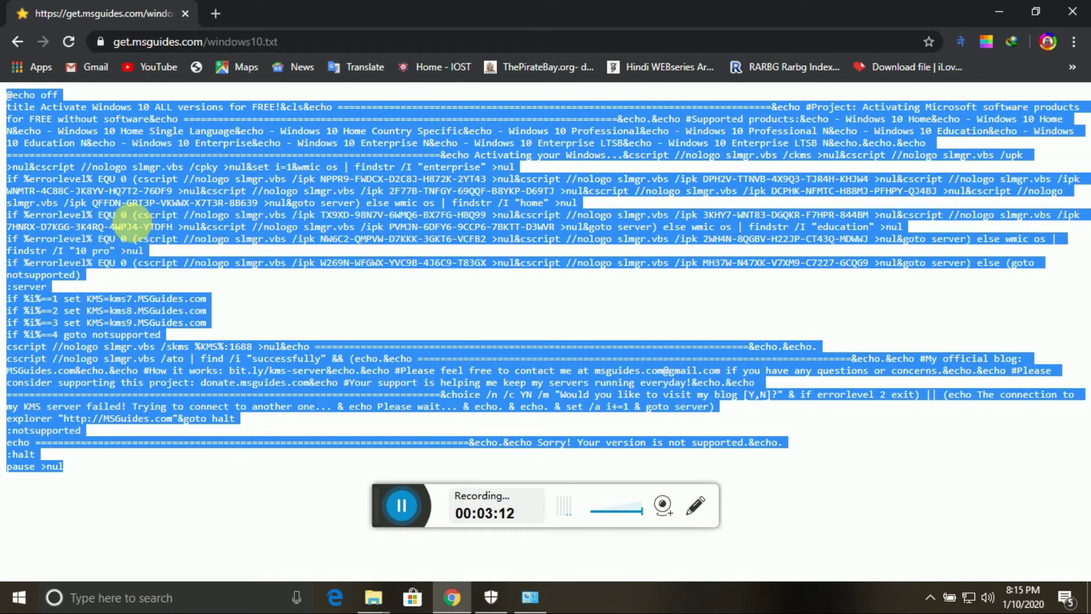
{"action": "left_click", "coordinate": [1001, 11]}
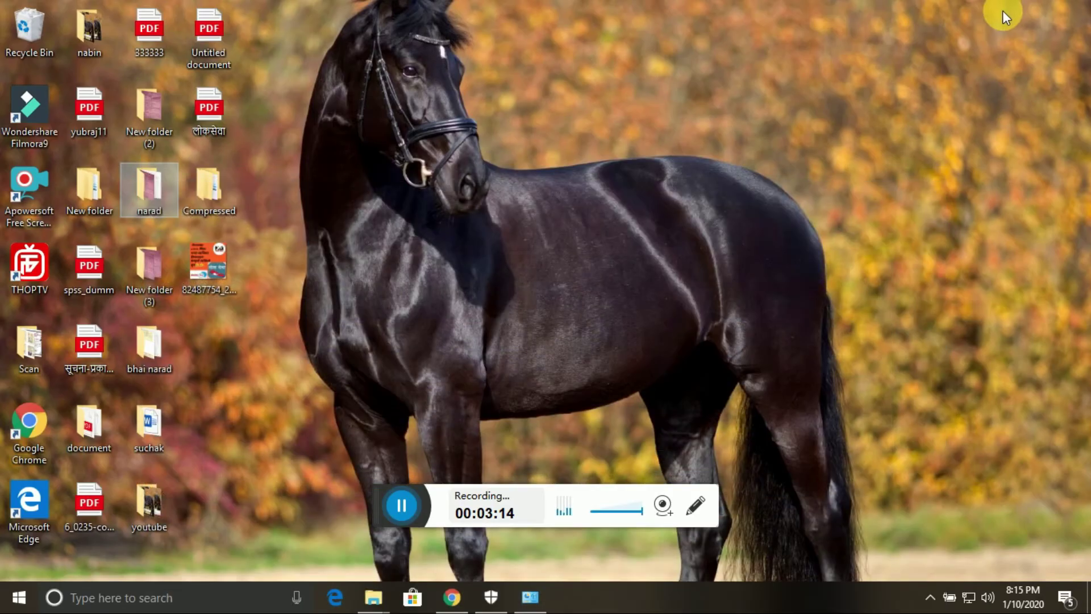
Create a new text document on the desktop, open it and paste the copied script text into it.
{"action": "right_click", "coordinate": [288, 160]}
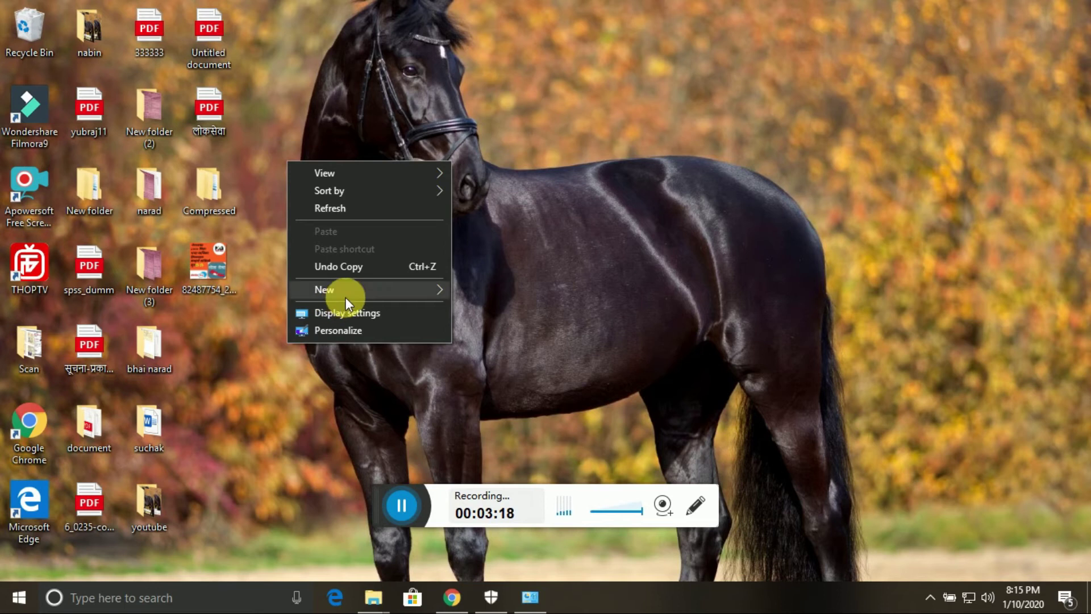
{"action": "mouse_move", "coordinate": [359, 294]}
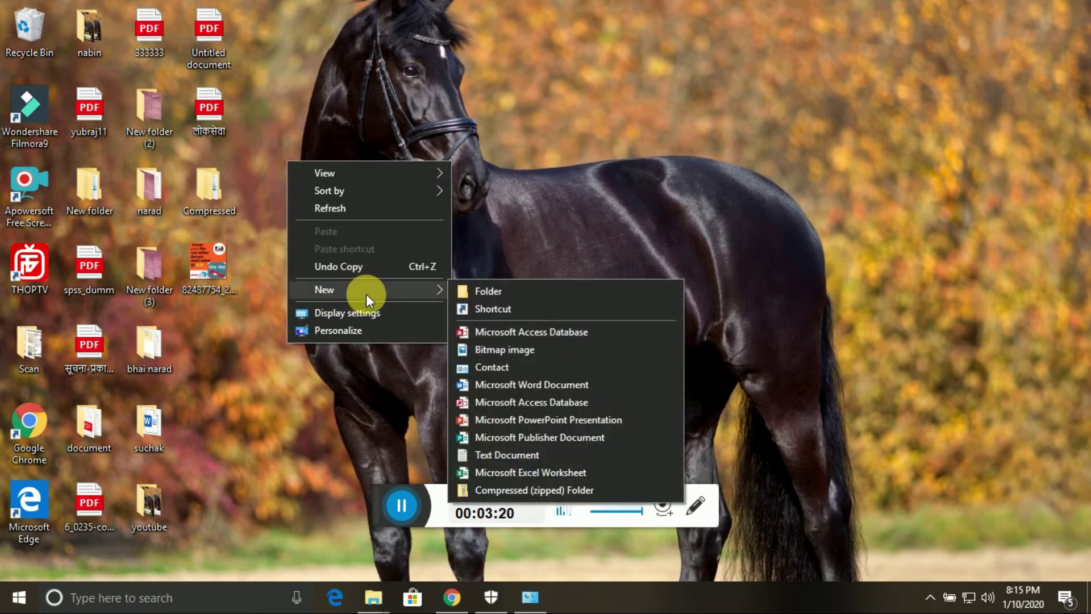
{"action": "left_click", "coordinate": [499, 454]}
{"action": "left_click", "coordinate": [404, 389]}
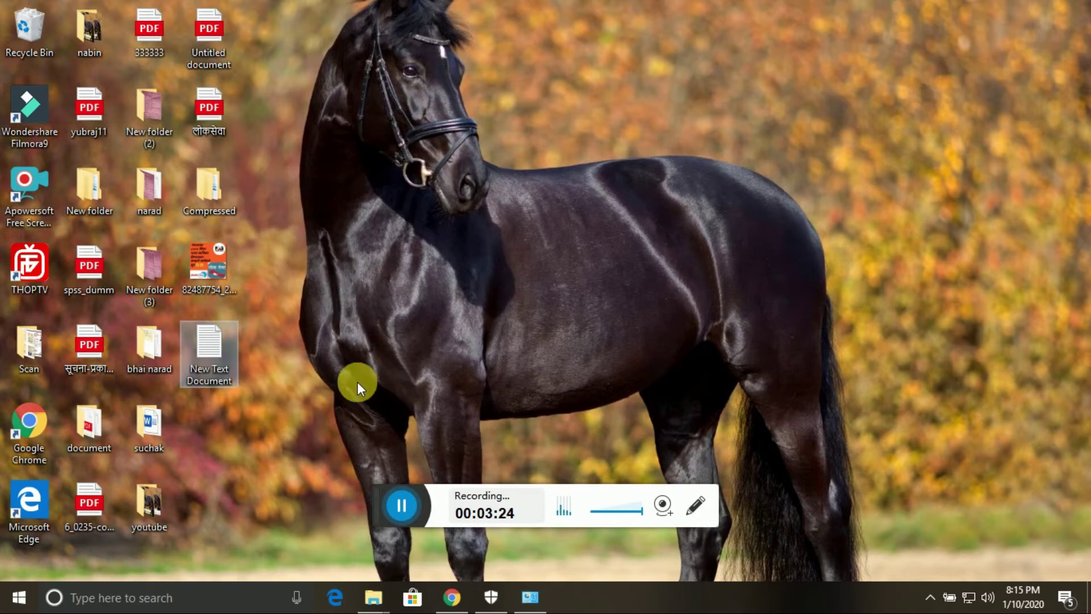
{"action": "double_click", "coordinate": [206, 363]}
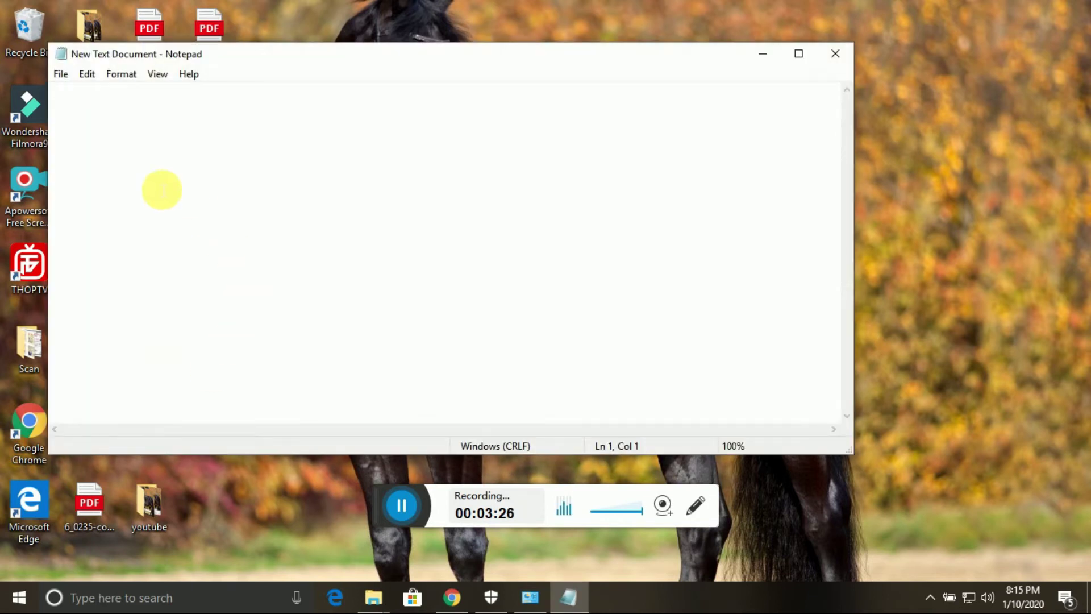
{"action": "right_click", "coordinate": [93, 123]}
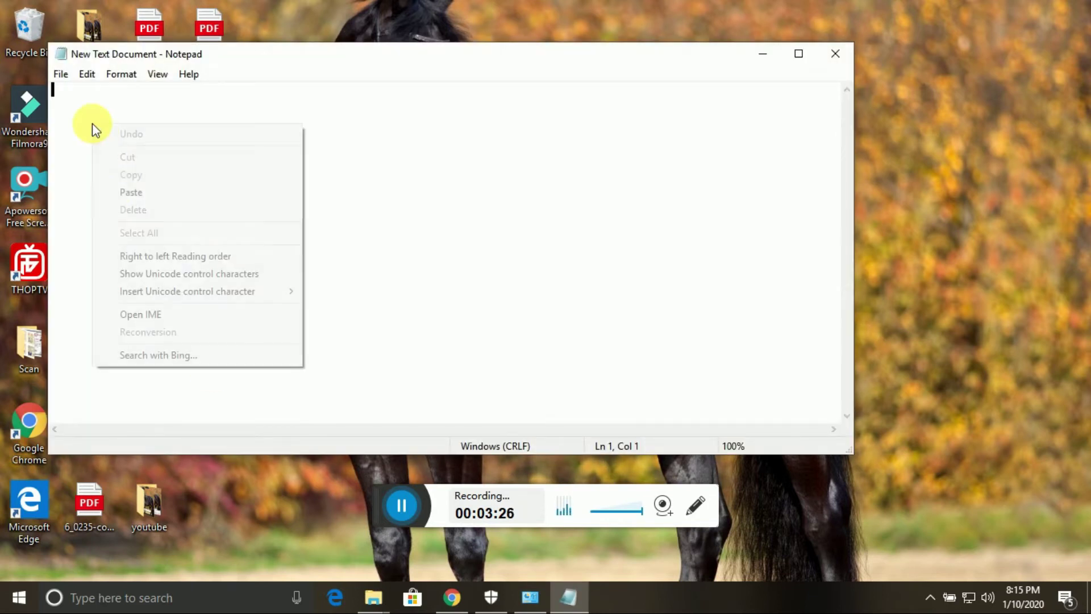
{"action": "left_click", "coordinate": [116, 192]}
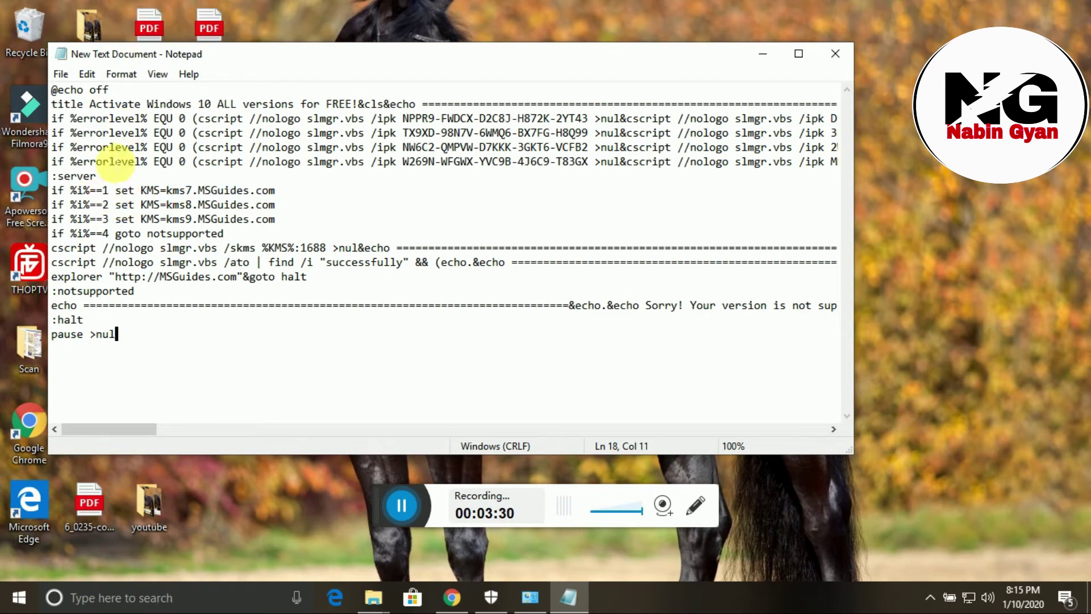
Save the script under a new name as window.cmd on the Desktop and minimize Notepad.
{"action": "left_click", "coordinate": [61, 74]}
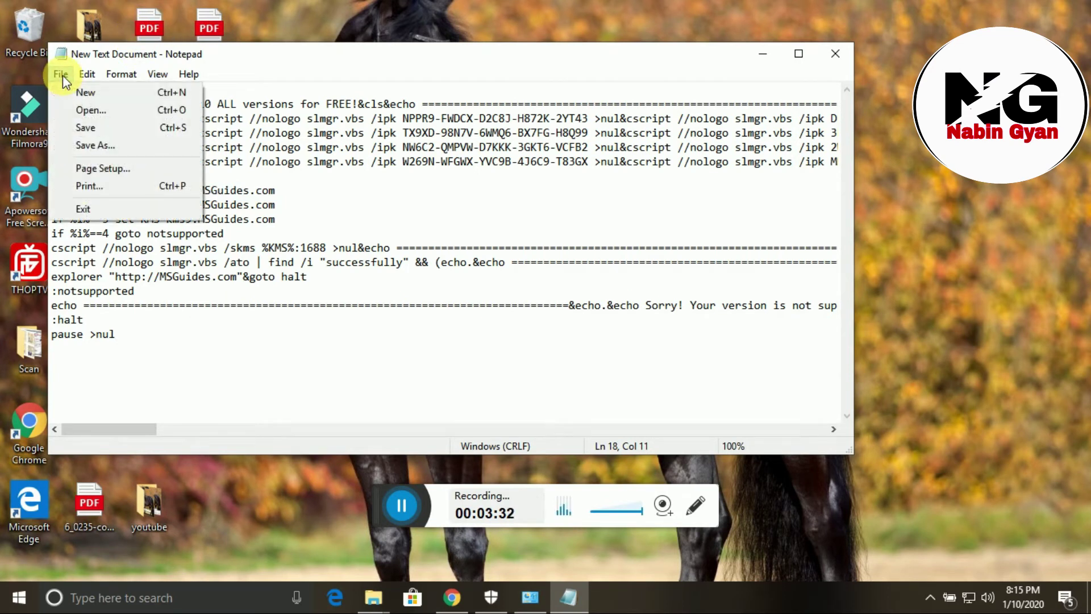
{"action": "left_click", "coordinate": [82, 145]}
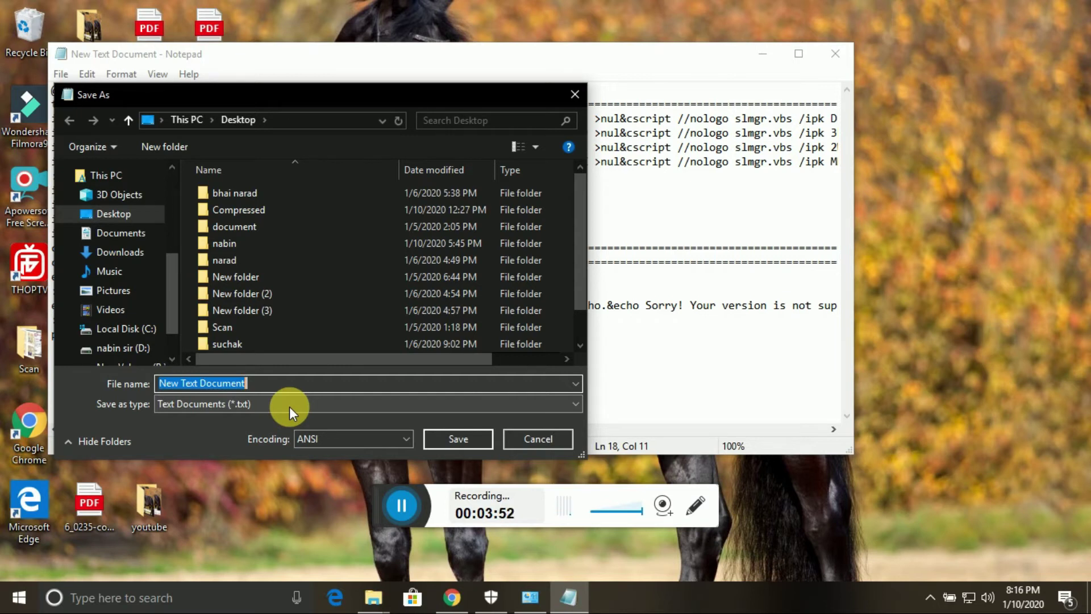
{"action": "key", "text": "BackSpace"}
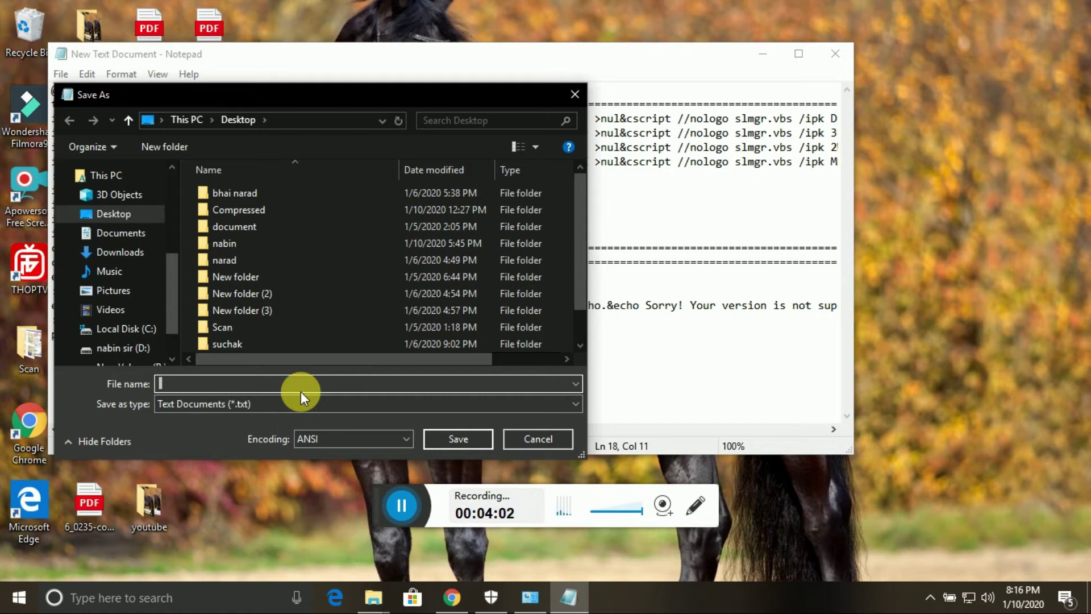
{"action": "type", "text": "window"}
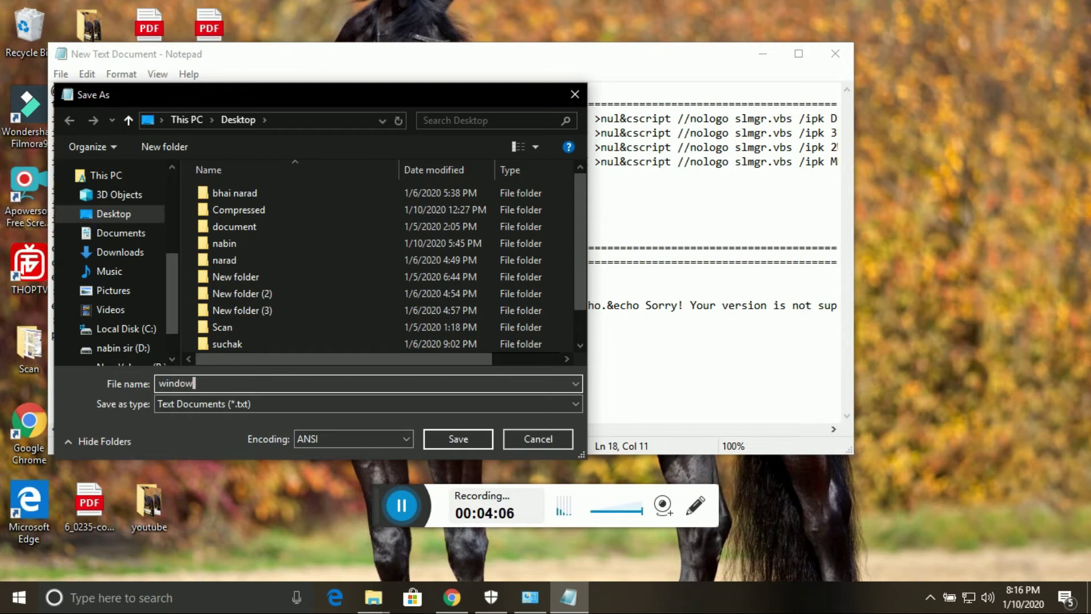
{"action": "type", "text": ".cmd"}
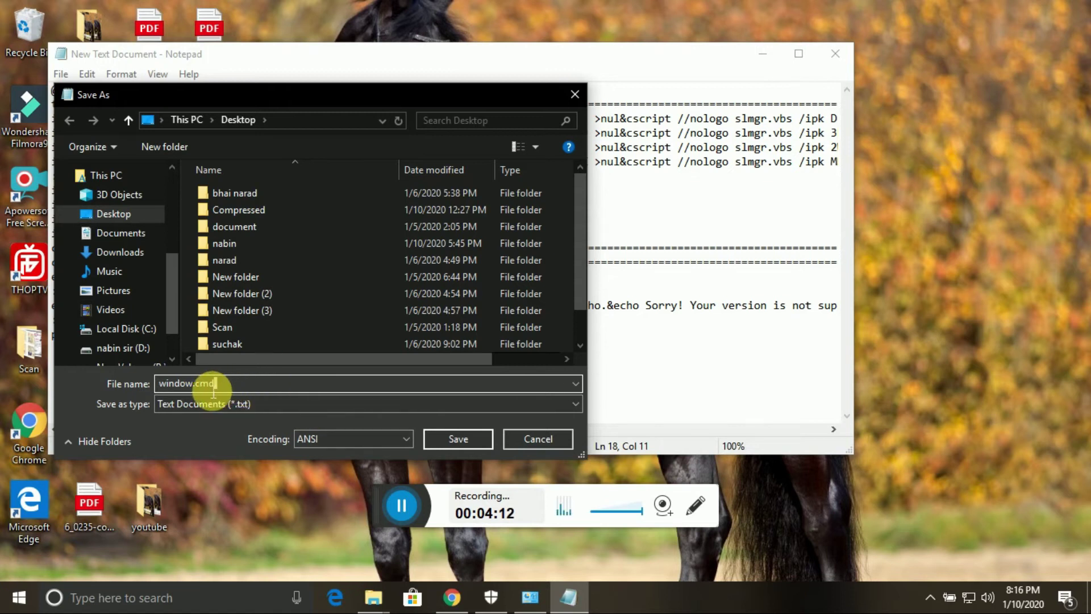
{"action": "left_click", "coordinate": [453, 438]}
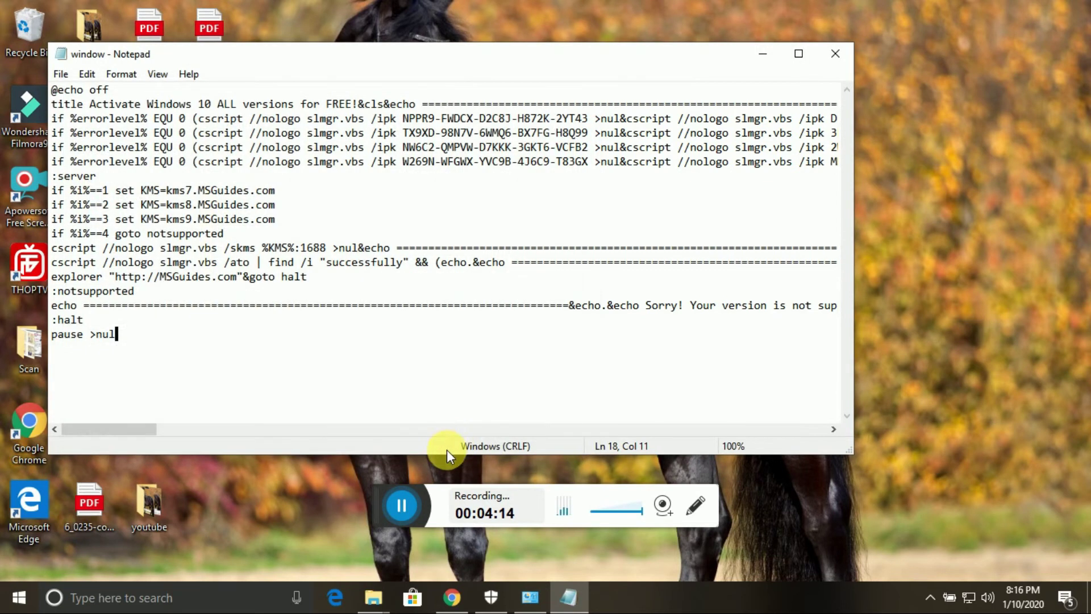
{"action": "left_click", "coordinate": [759, 56]}
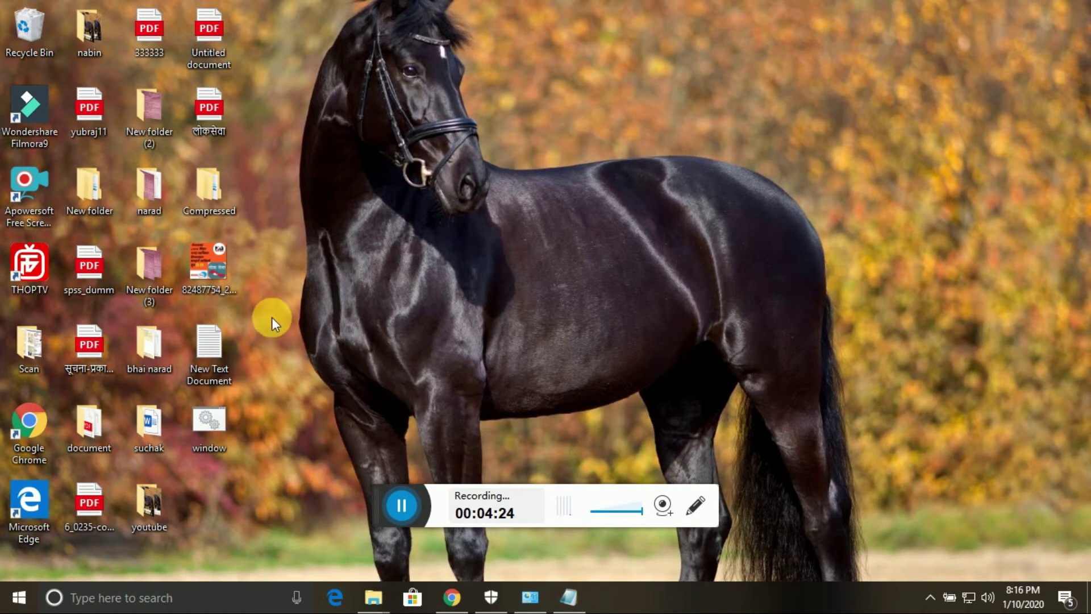
Run the window script from the desktop as administrator and answer N to the question about visiting the blog.
{"action": "right_click", "coordinate": [214, 431]}
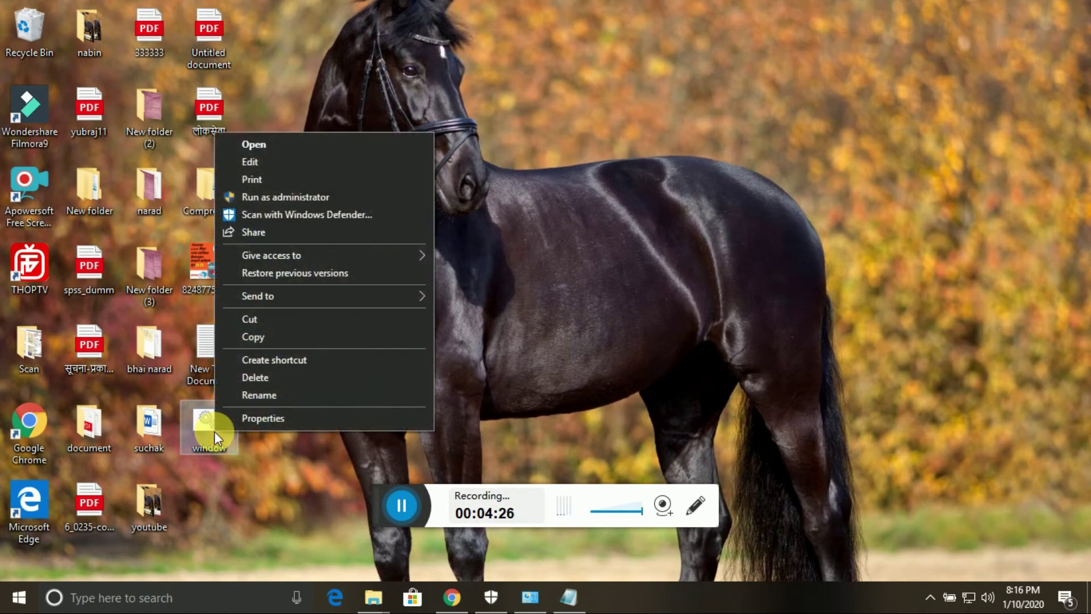
{"action": "left_click", "coordinate": [275, 199]}
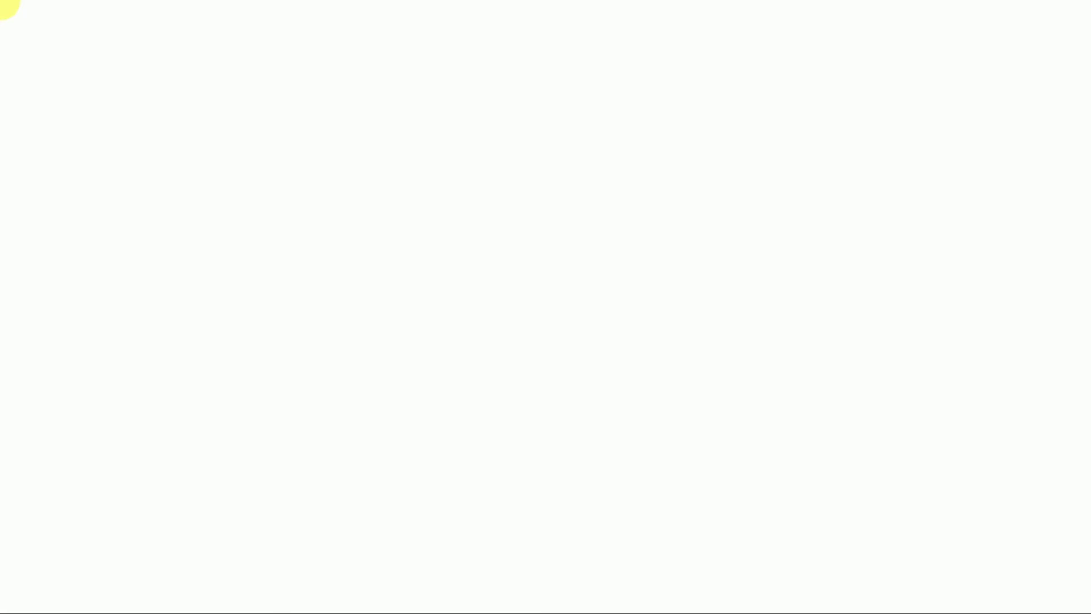
{"action": "left_click", "coordinate": [432, 394]}
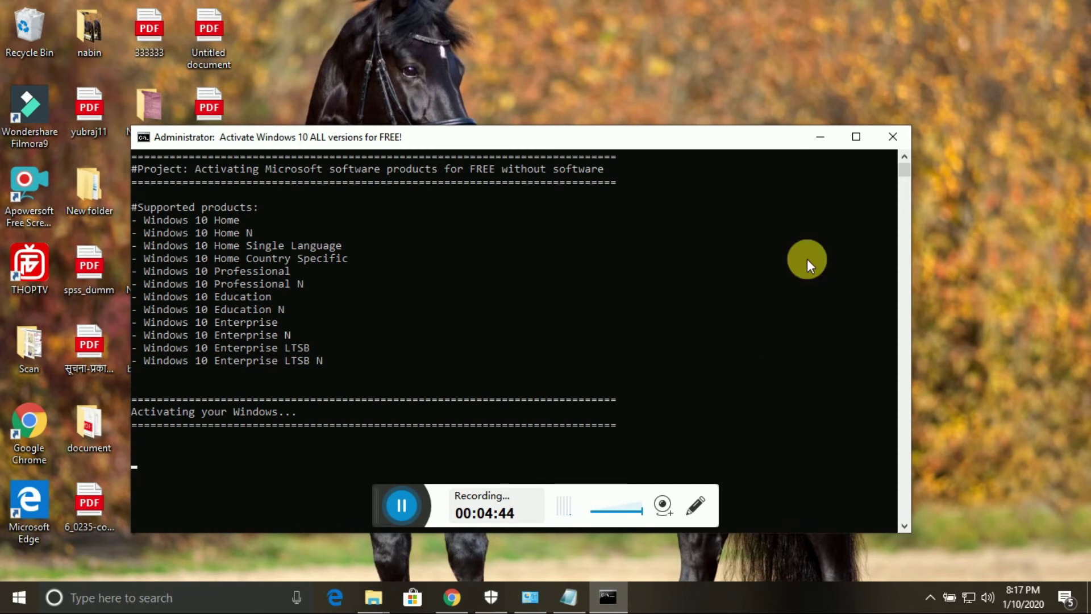
{"action": "left_click_drag", "start_coordinate": [756, 134], "coordinate": [785, 46]}
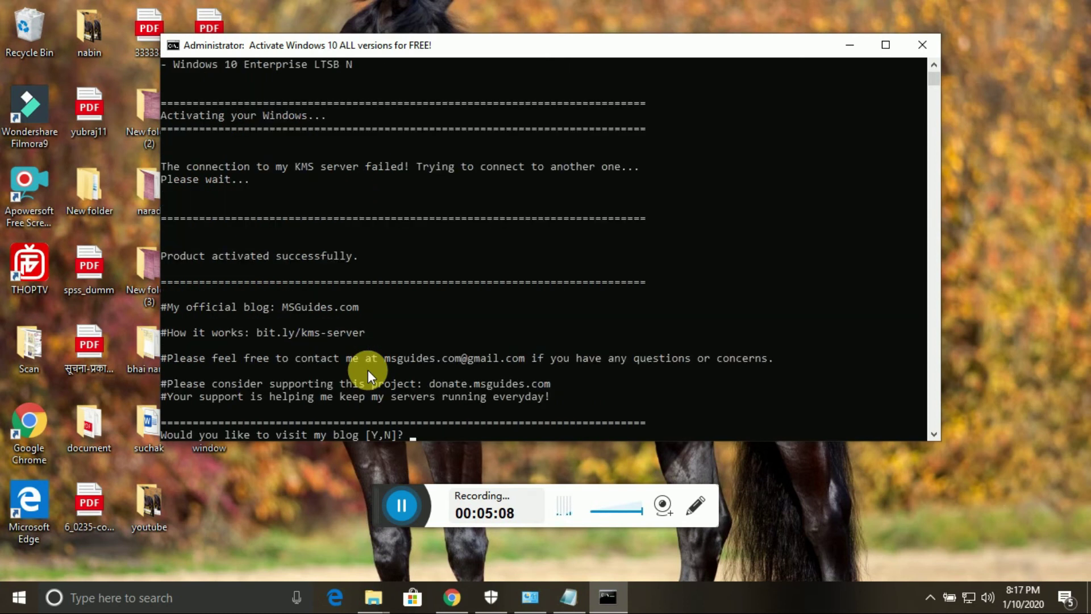
{"action": "scroll", "coordinate": [359, 372], "scroll_direction": "down", "scroll_amount": 2}
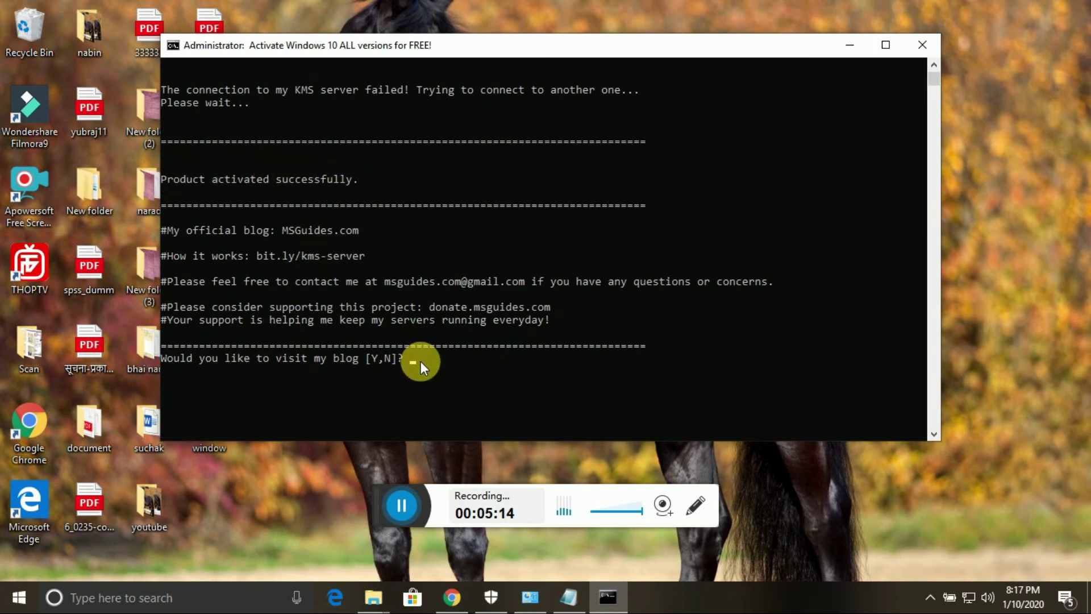
{"action": "key", "text": "n"}
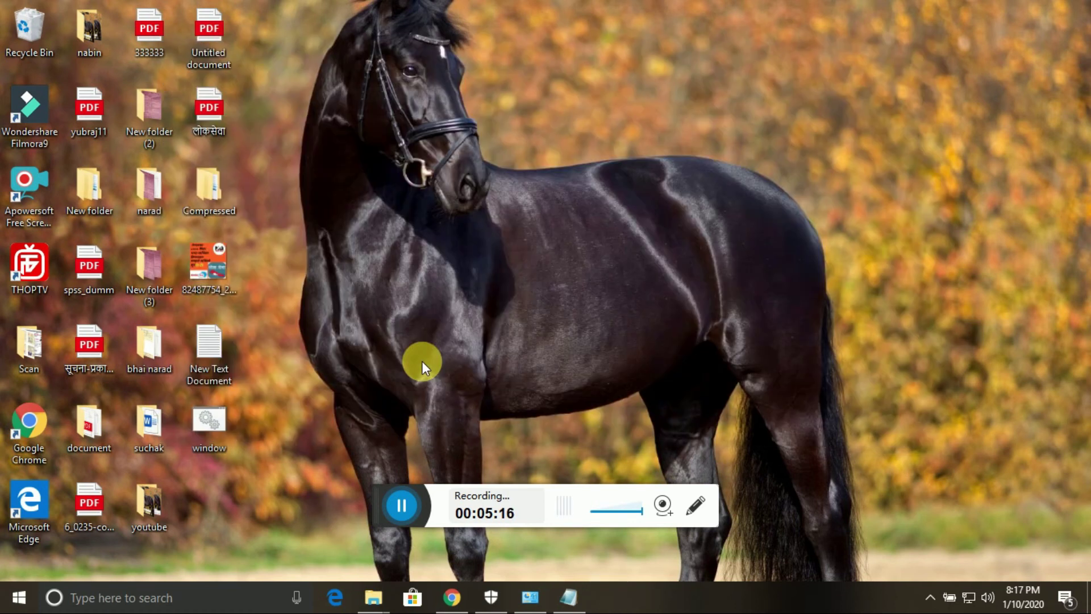
Bring up the minimized Notepad window with the script and close it.
{"action": "mouse_move", "coordinate": [570, 601]}
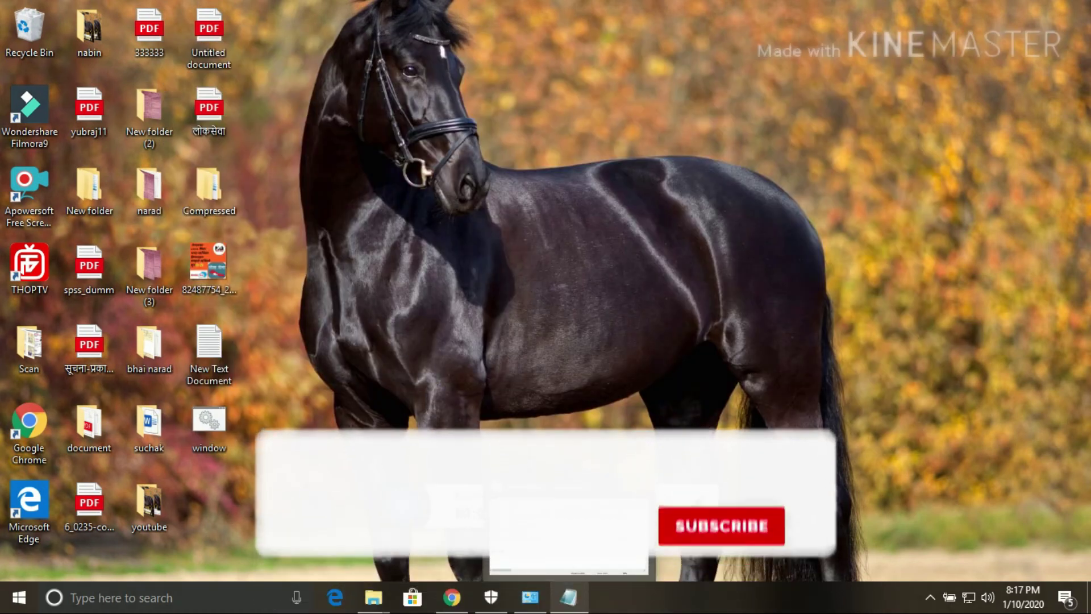
{"action": "left_click", "coordinate": [570, 601]}
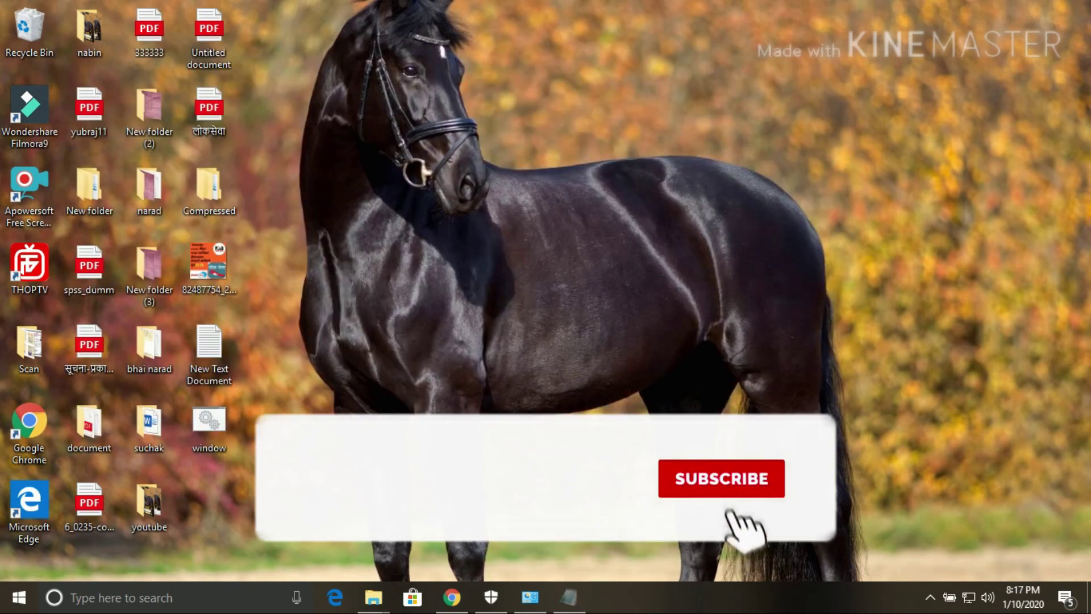
{"action": "mouse_move", "coordinate": [530, 596]}
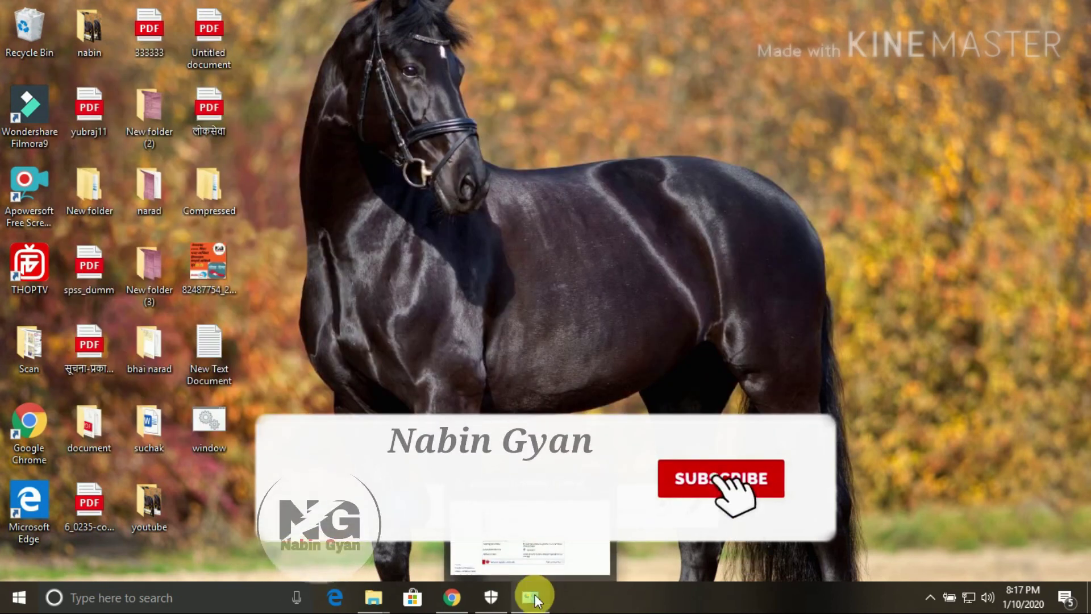
{"action": "left_click", "coordinate": [548, 562]}
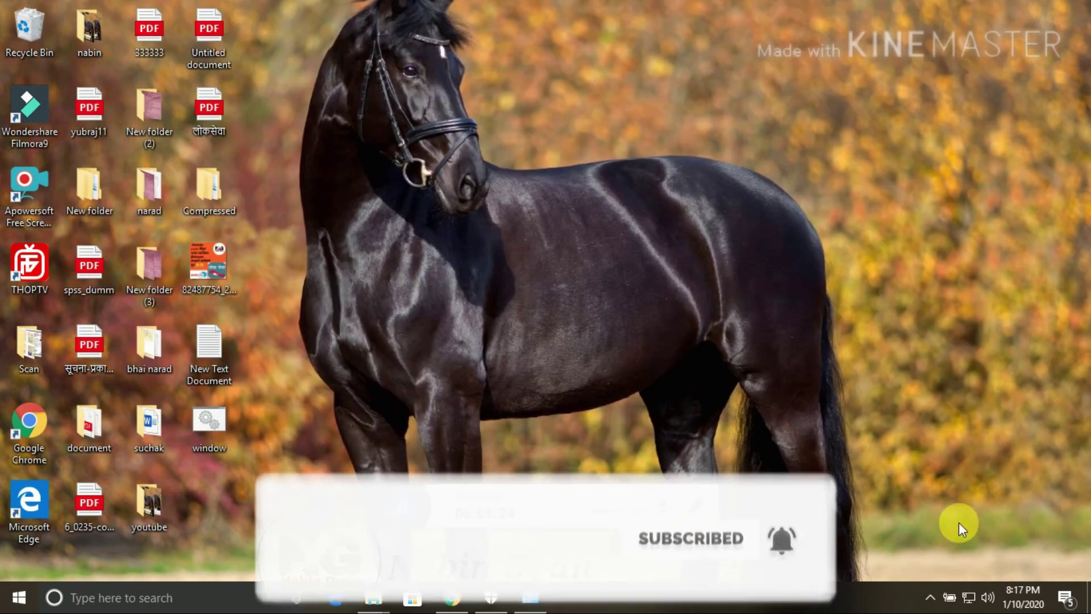
Open the system properties of This PC from File Explorer, check the Windows activation status and close both windows.
{"action": "left_click", "coordinate": [19, 597]}
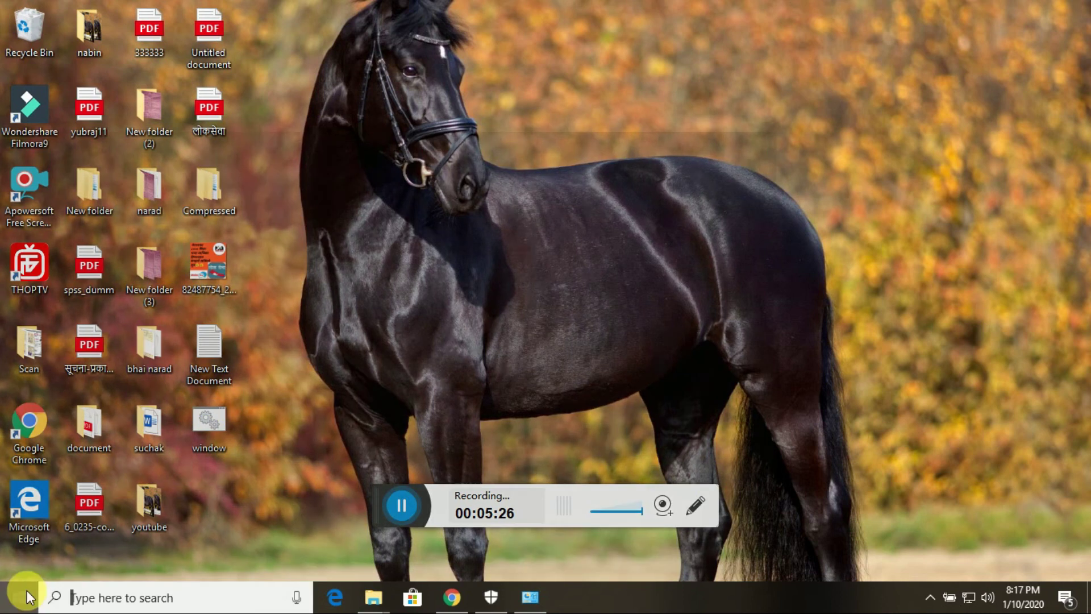
{"action": "mouse_move", "coordinate": [377, 596]}
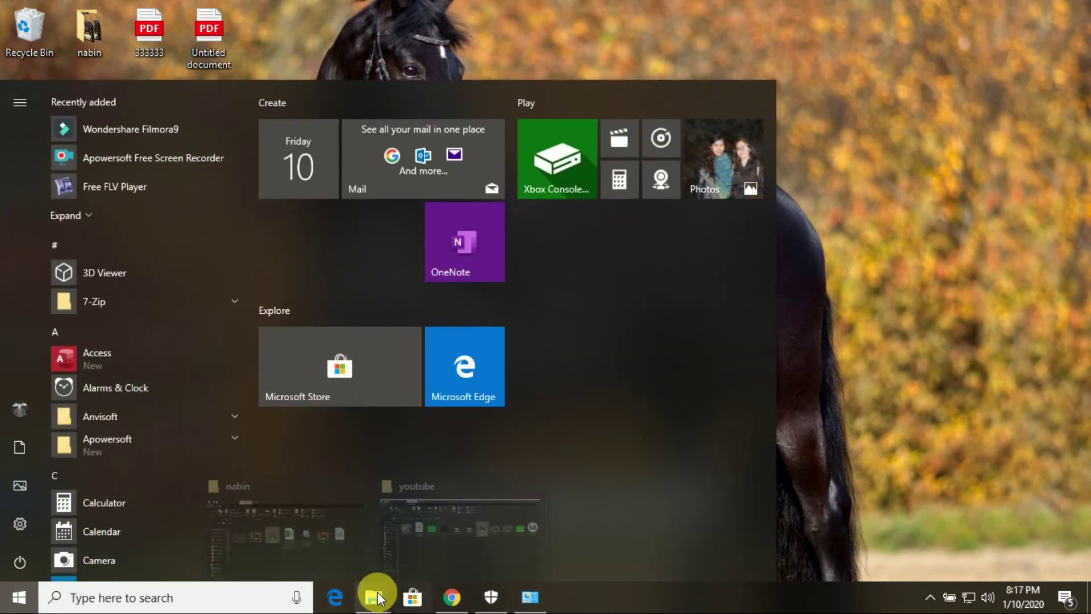
{"action": "left_click", "coordinate": [311, 524]}
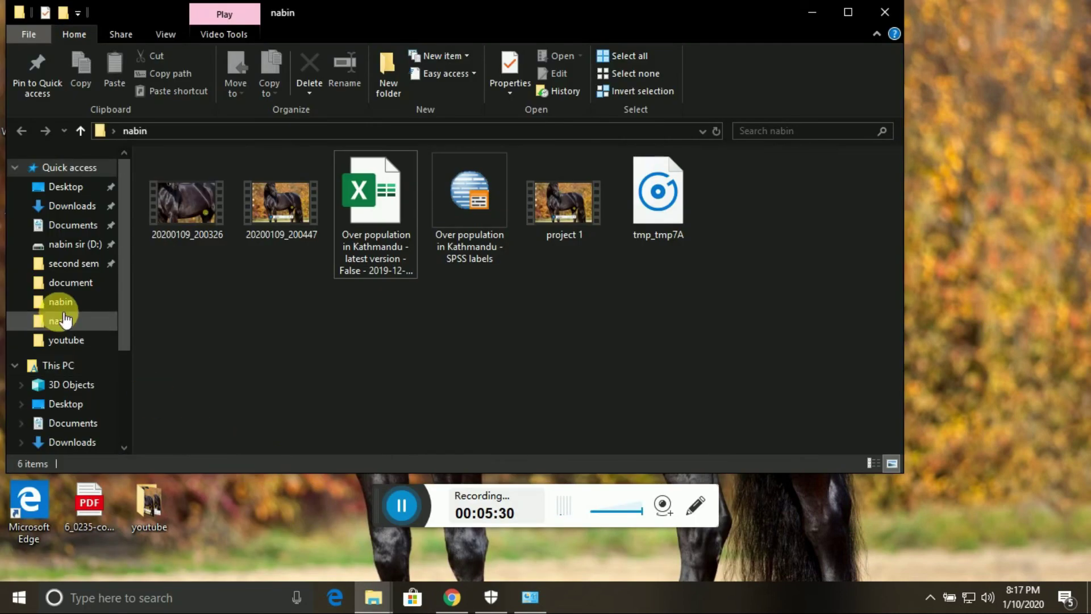
{"action": "left_click", "coordinate": [63, 368]}
{"action": "right_click", "coordinate": [65, 366]}
{"action": "left_click", "coordinate": [91, 352]}
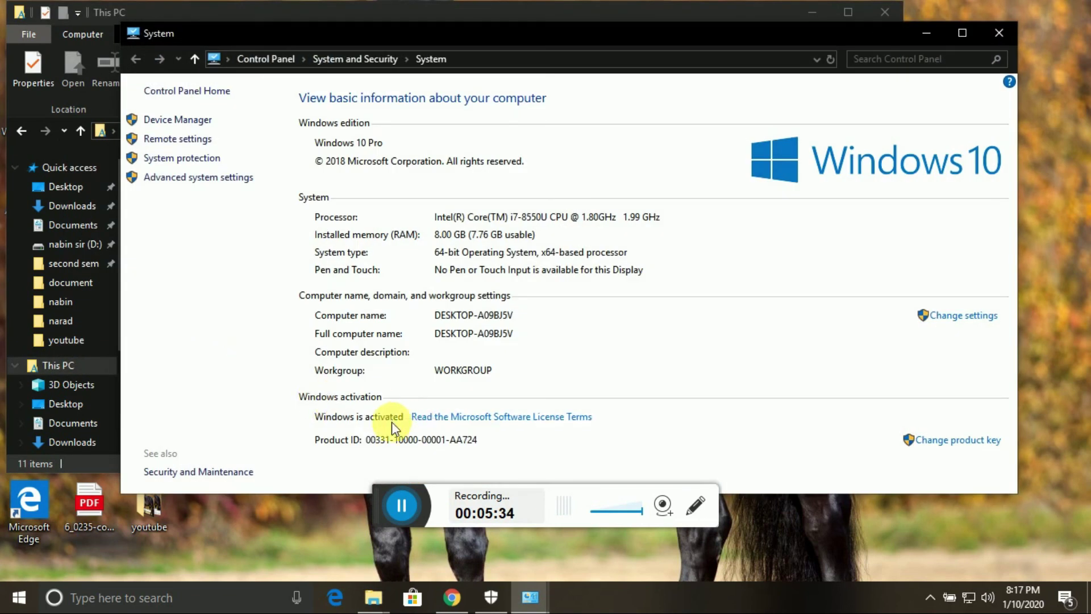
{"action": "left_click", "coordinate": [999, 33]}
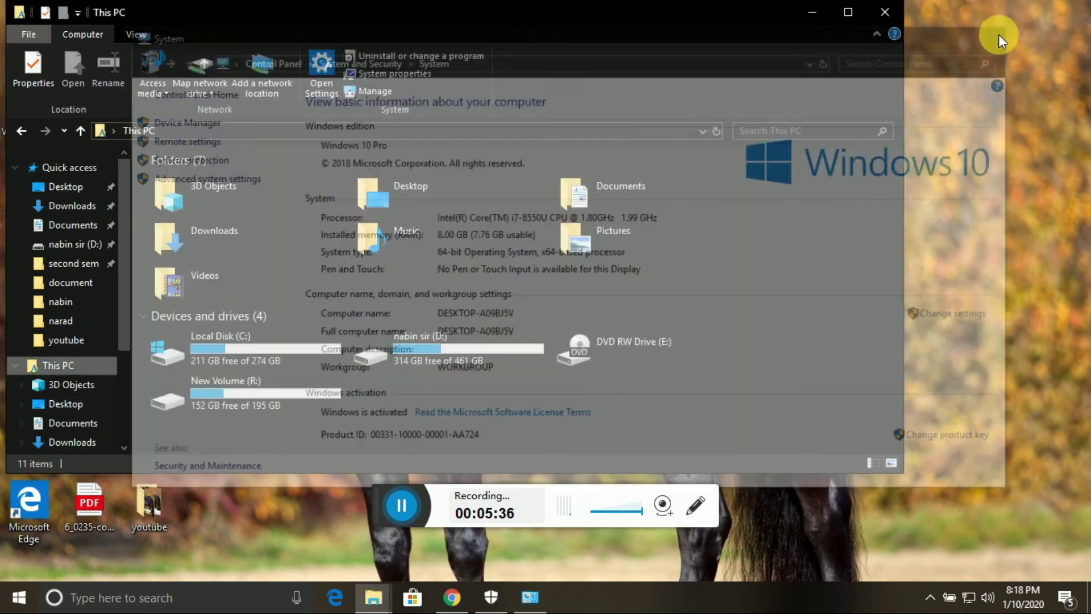
{"action": "left_click", "coordinate": [885, 11]}
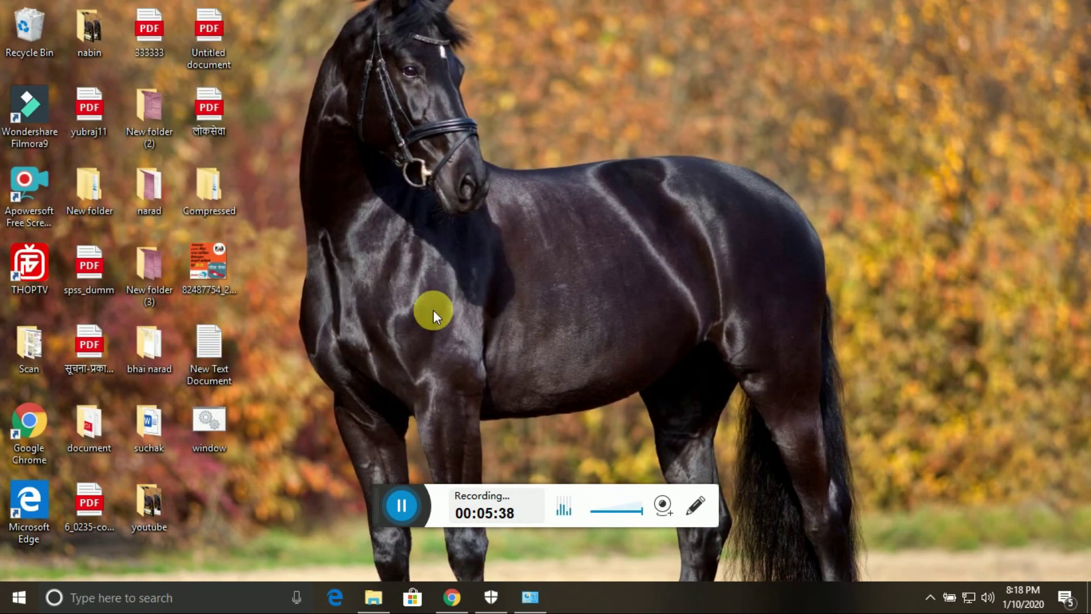